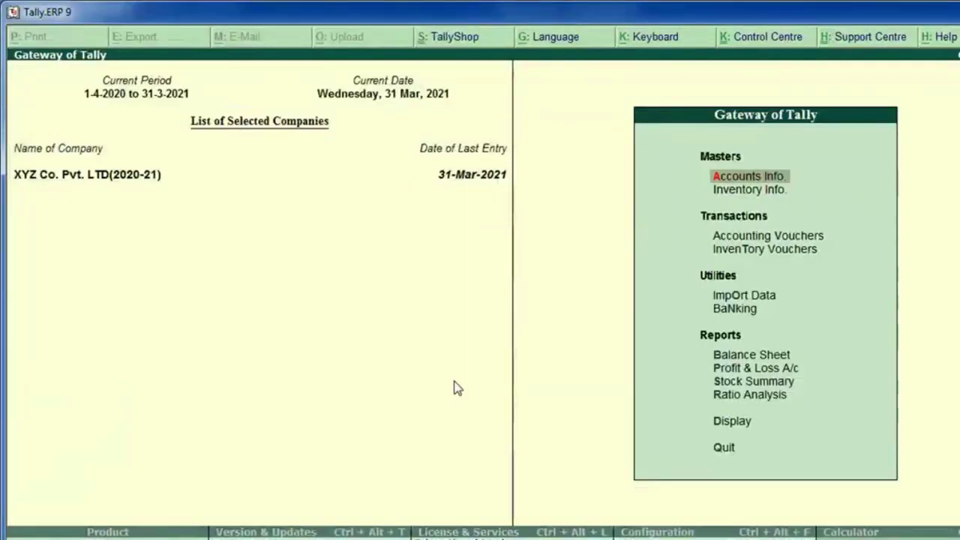
Open the company's balance sheet and set its period from 1-3-2020 to 31-3-2020.
key("alt+F2")
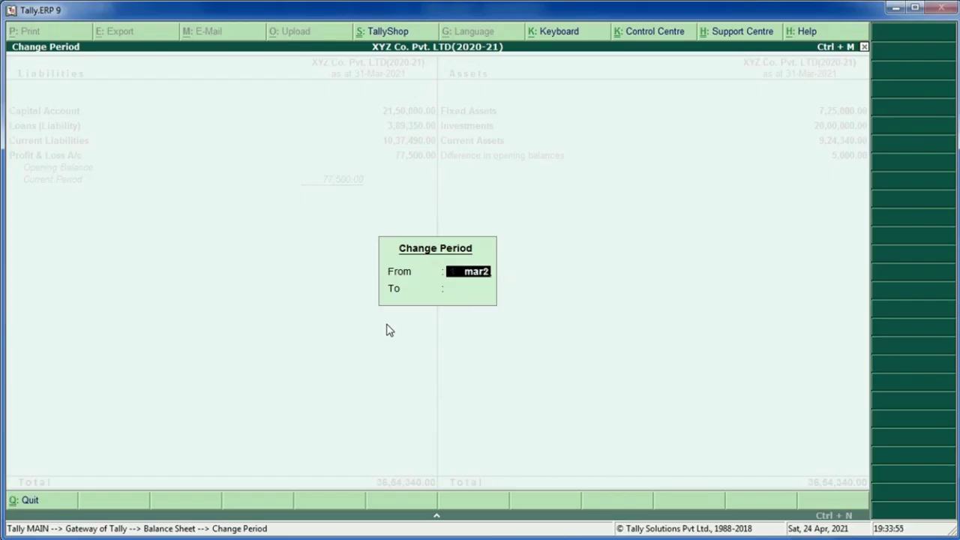
type("0")
key("Return")
type("mar2")
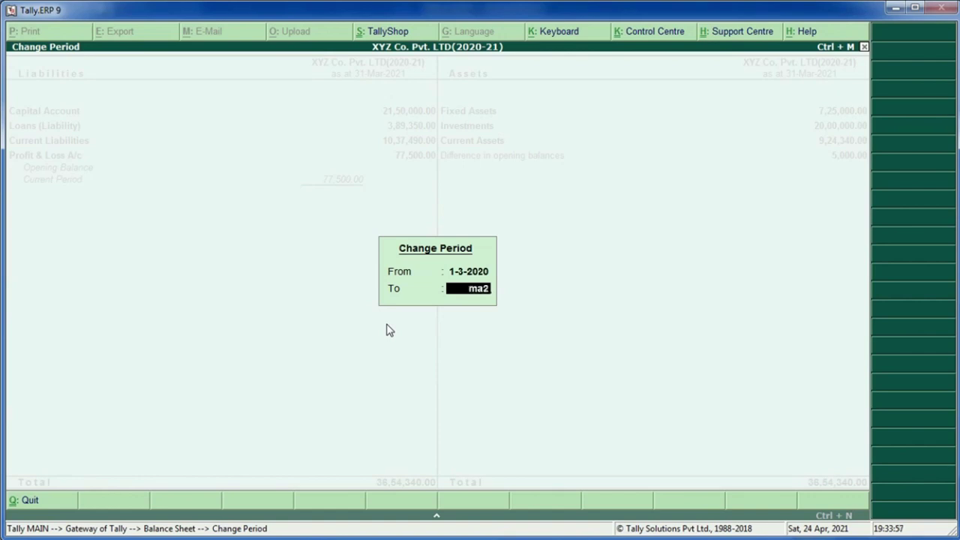
type("0")
key("Return")
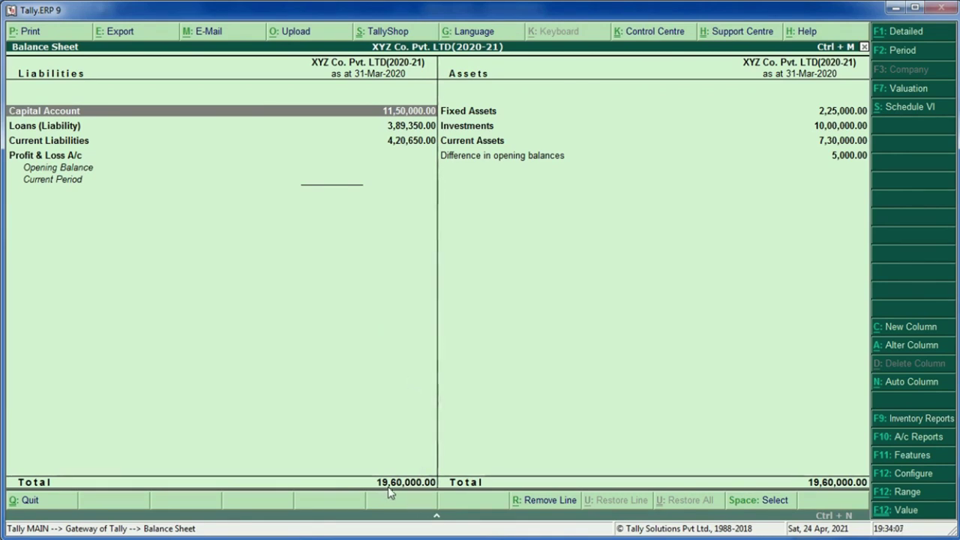
Compare the Tally balance sheet's totals and opening balance difference with the Balance Sheet workbook in Excel.
key("alt+Tab")
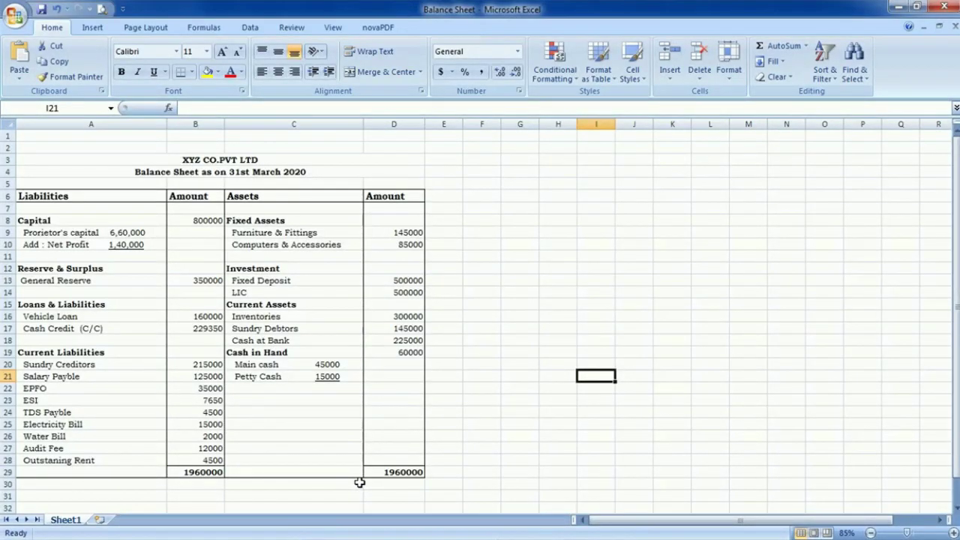
key("alt+Tab")
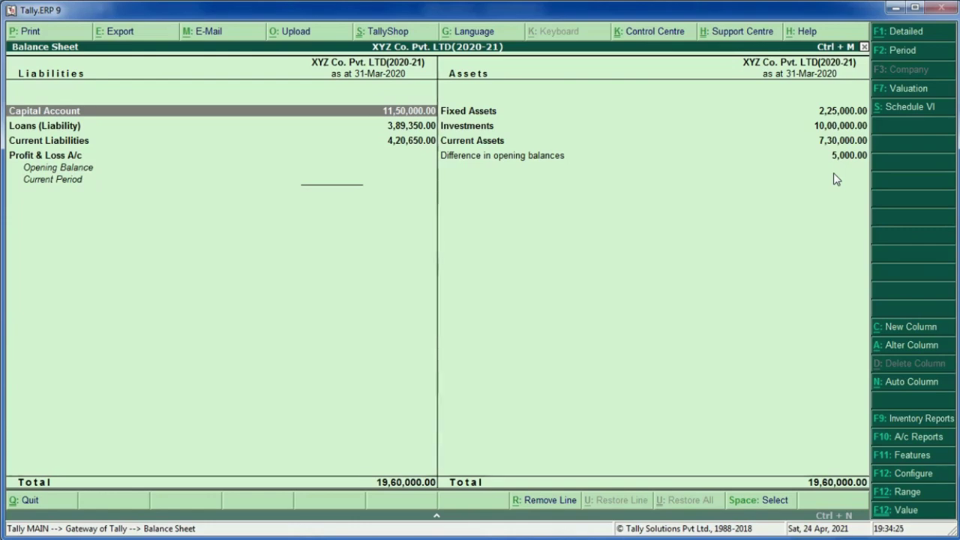
key("alt+Tab")
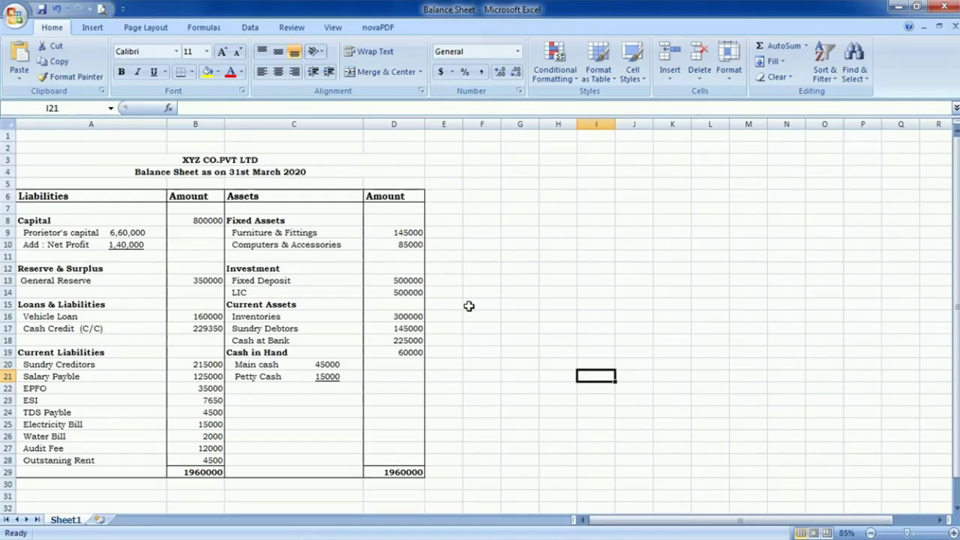
key("alt+Tab")
key("alt+Tab")
key("alt+Tab")
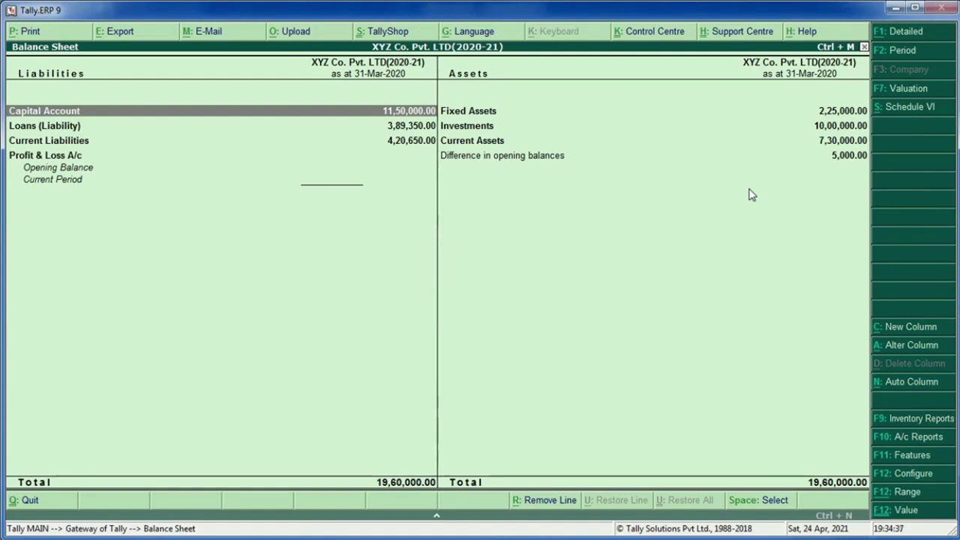
Expand the Tally balance sheet to detailed form and compare the Furniture & Fittings amount with the Excel workbook.
key("alt+F1")
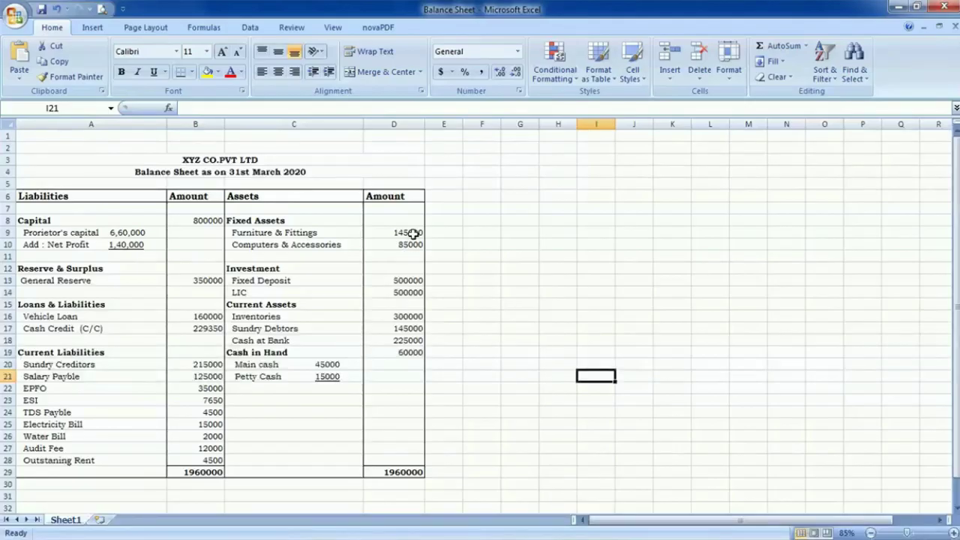
left_click(412, 234)
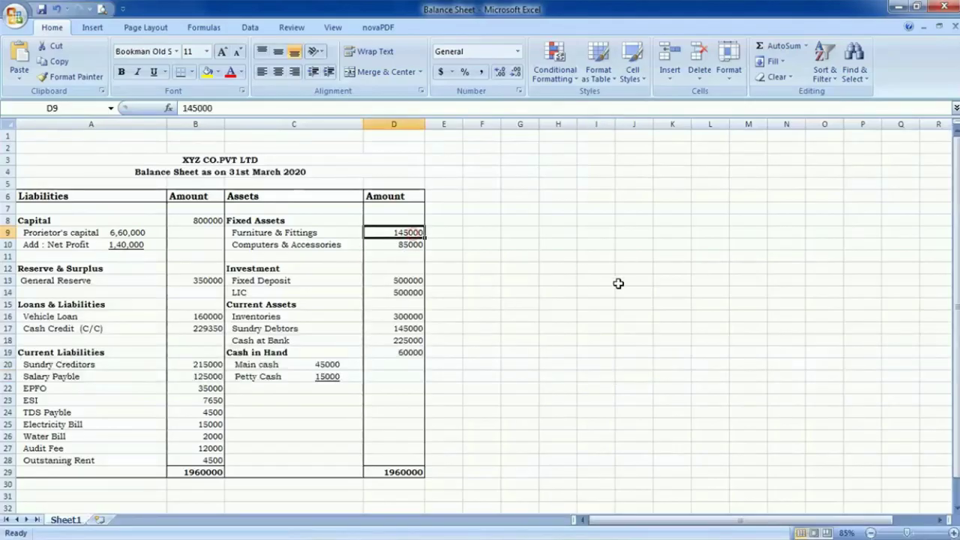
key("alt+Tab")
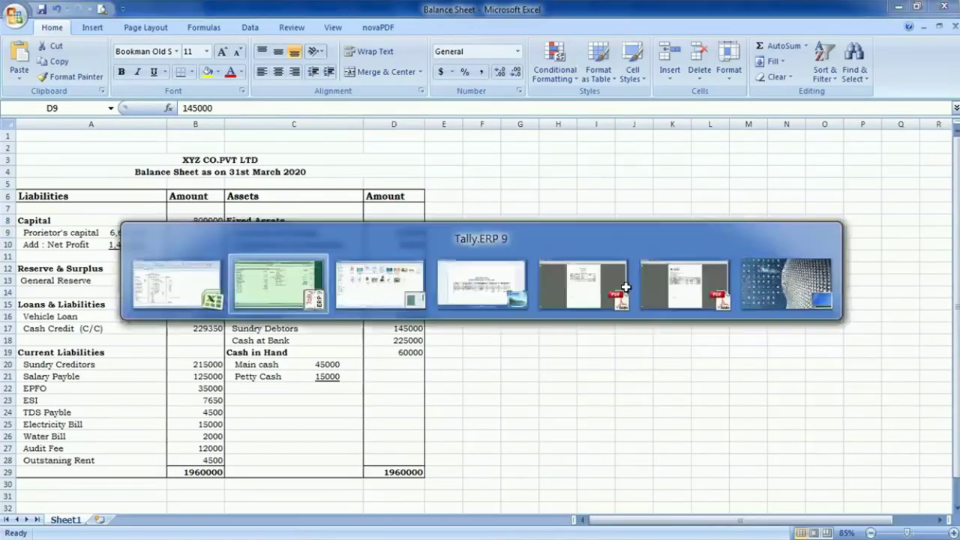
left_click(768, 141)
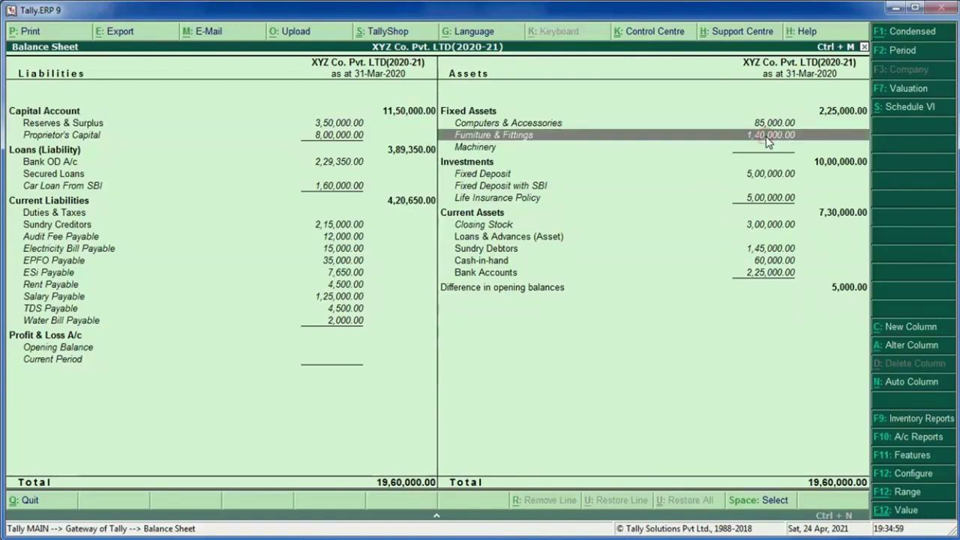
key("alt+Tab")
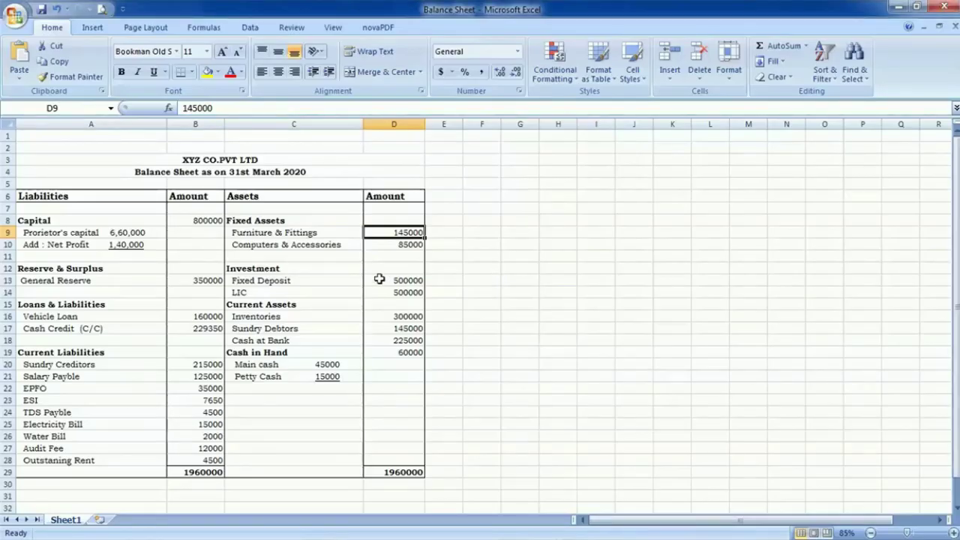
key("alt+Tab")
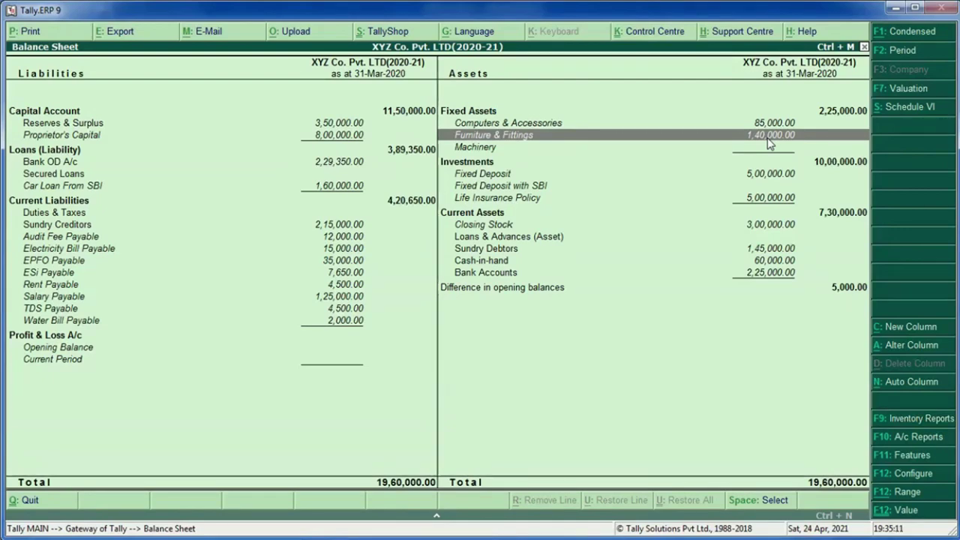
Leave the balance sheet and open the single ledger Furniture & Fittings for alteration.
key("Escape")
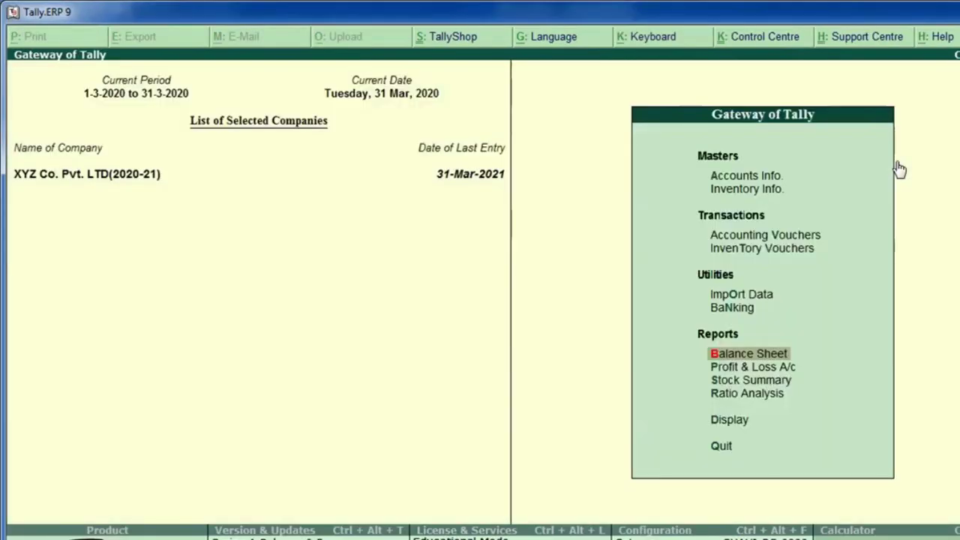
left_click(730, 177)
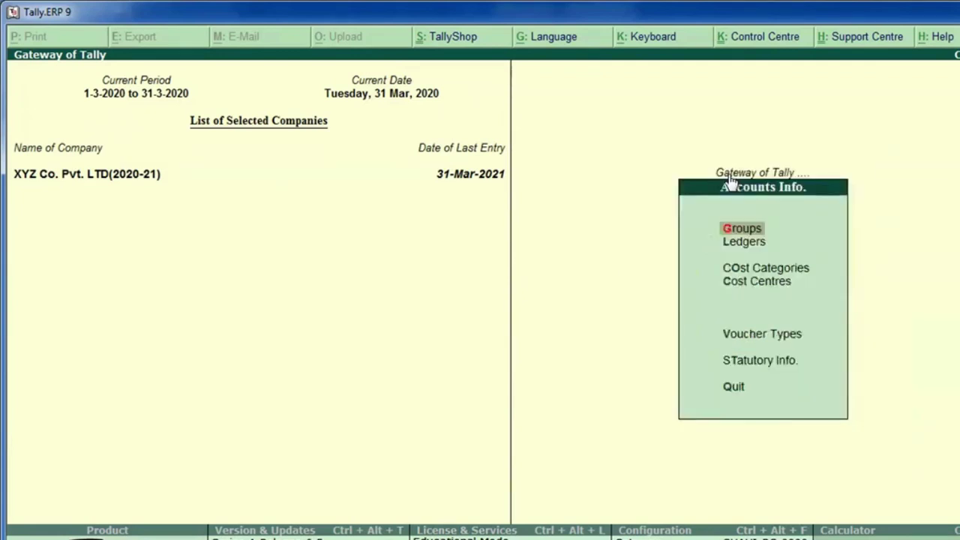
left_click(746, 244)
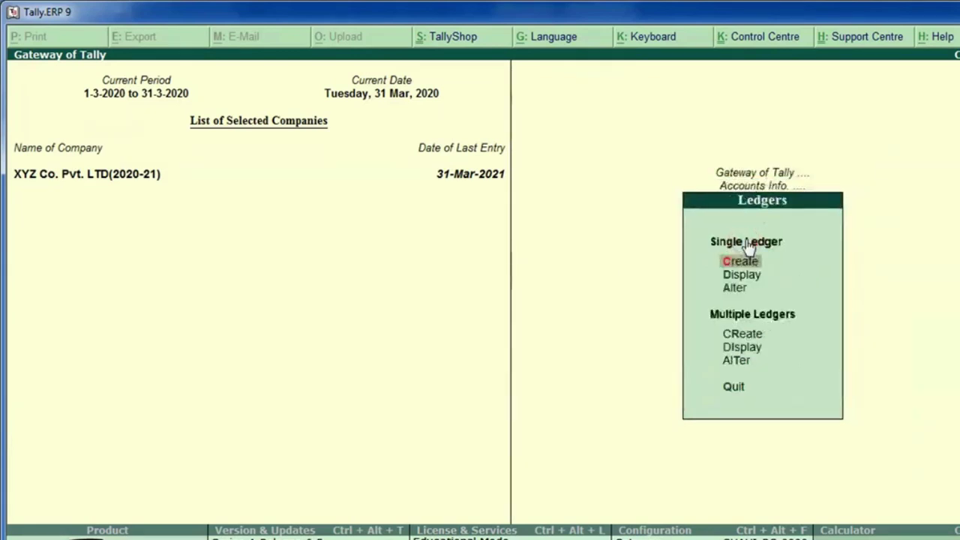
left_click(735, 290)
type("F")
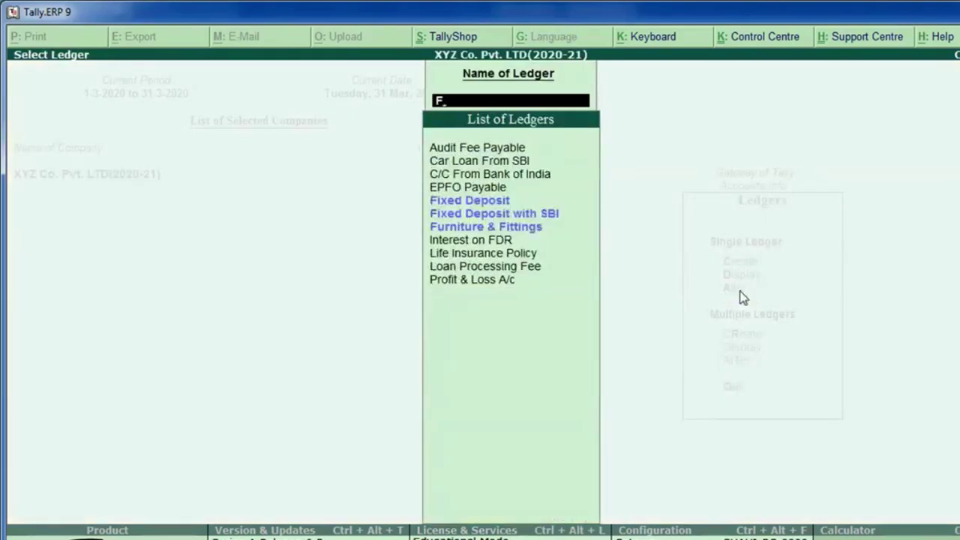
type("ur")
key("Return")
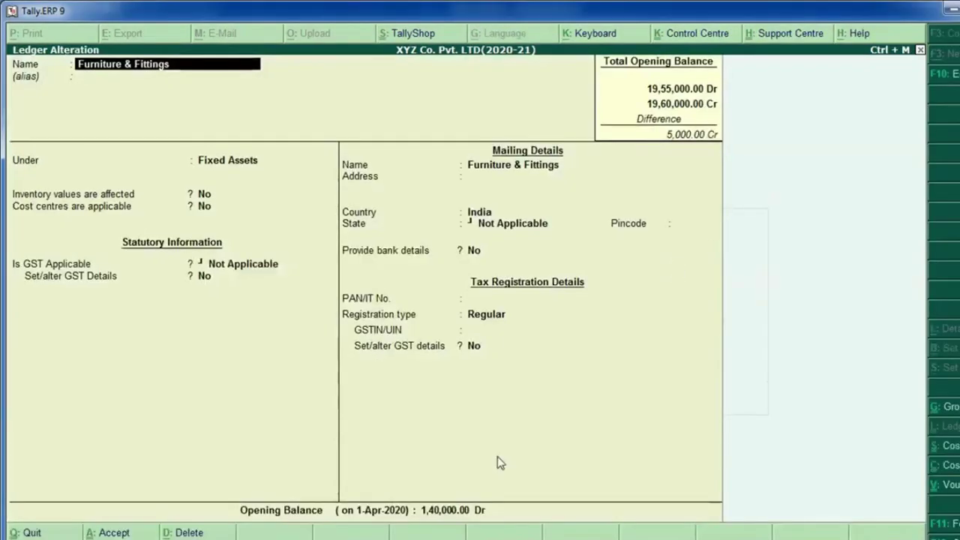
Set the Furniture & Fittings ledger's opening balance to 1,45,000.00 Dr and save the ledger.
key("ctrl+a")
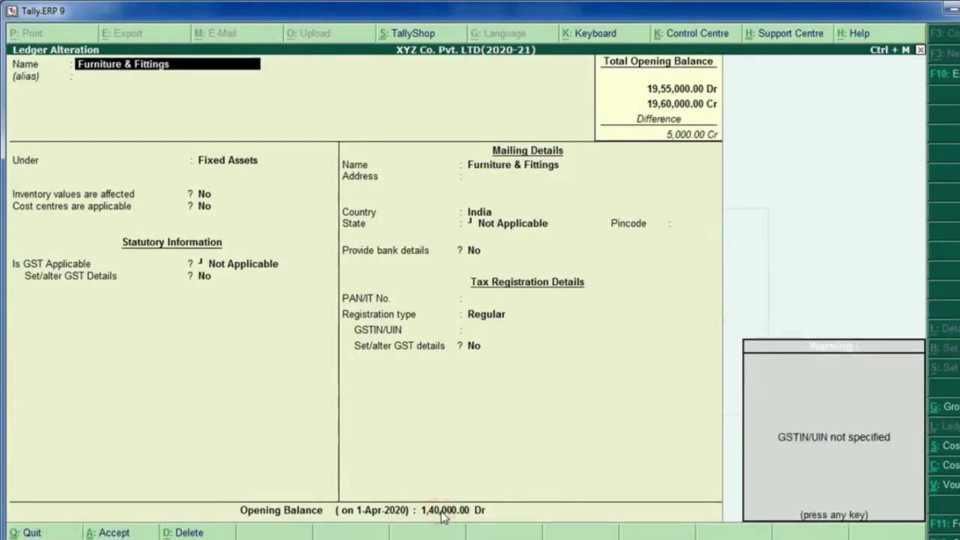
key("Return")
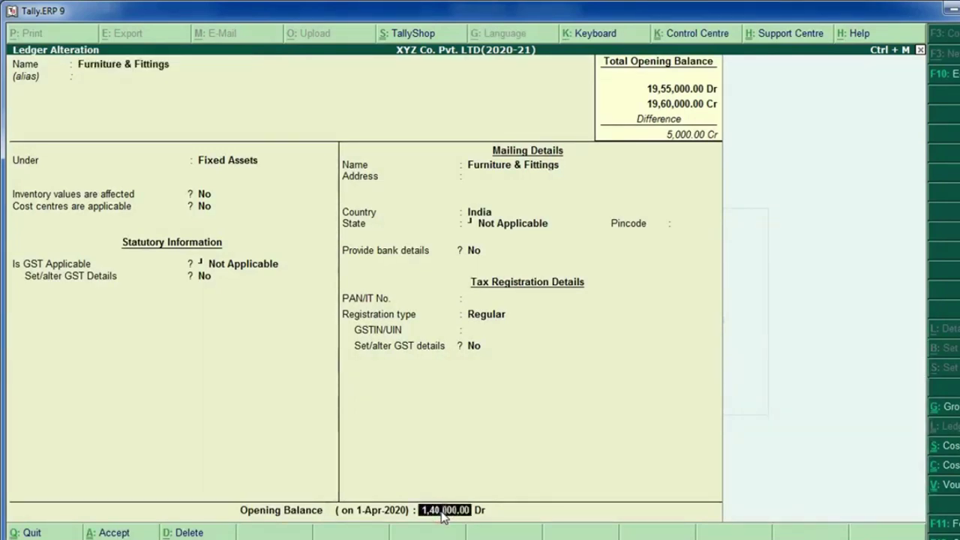
type("145")
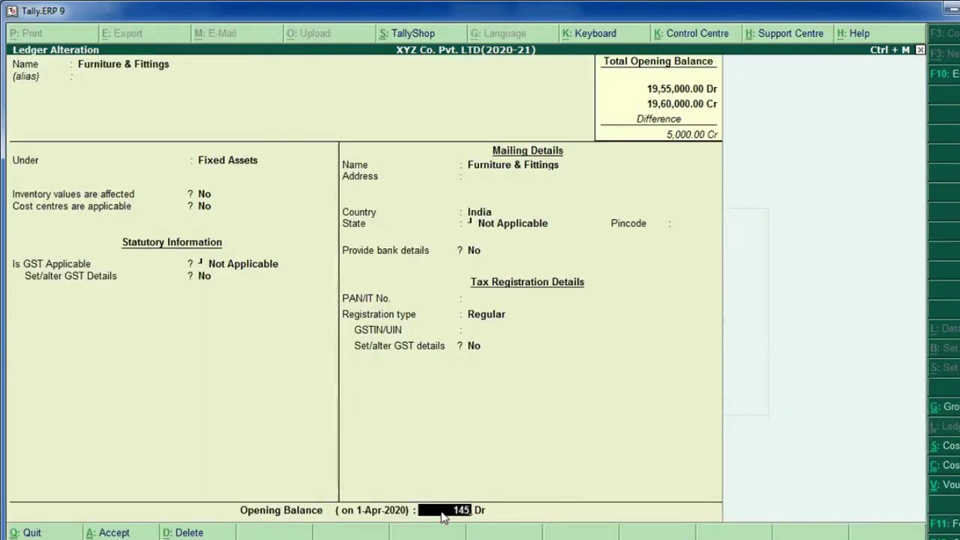
type("000")
key("Return")
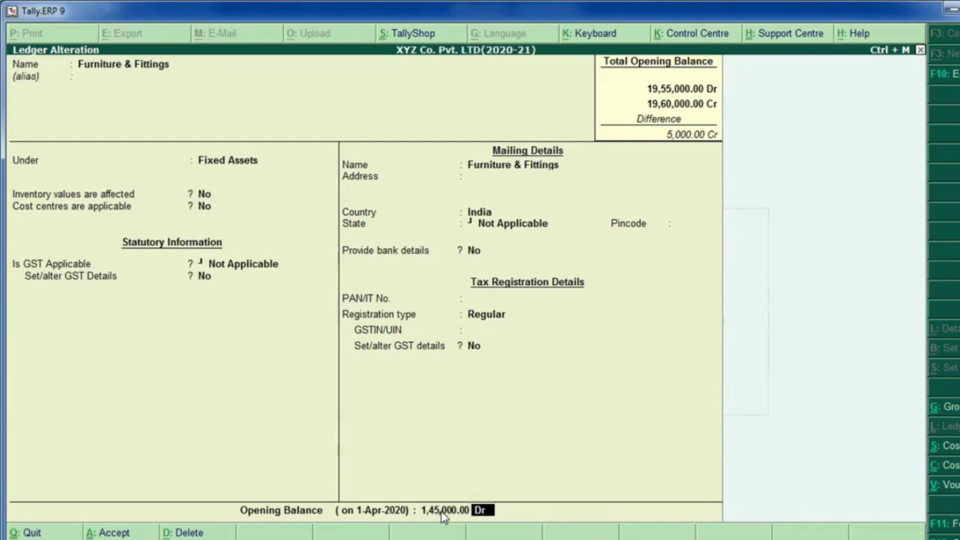
key("Return")
key("Return")
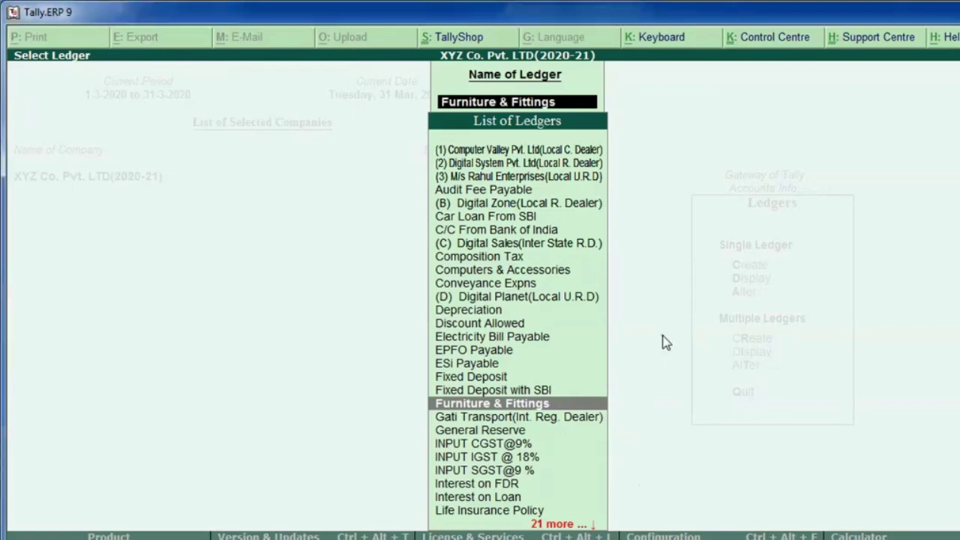
Leave the ledger alteration screens and reopen the Balance Sheet report.
key("Escape")
key("Escape")
key("Escape")
key("Escape")
key("Escape")
key("Escape")
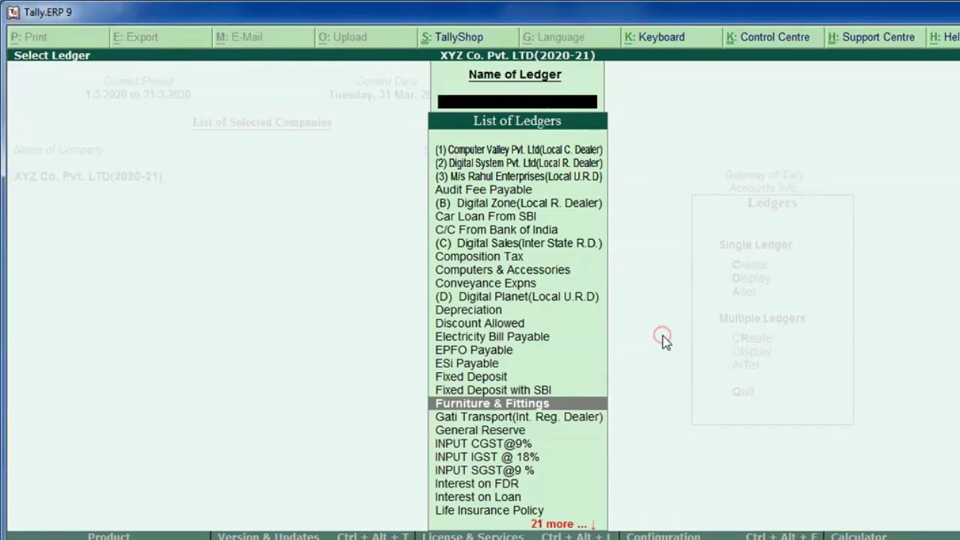
key("b")
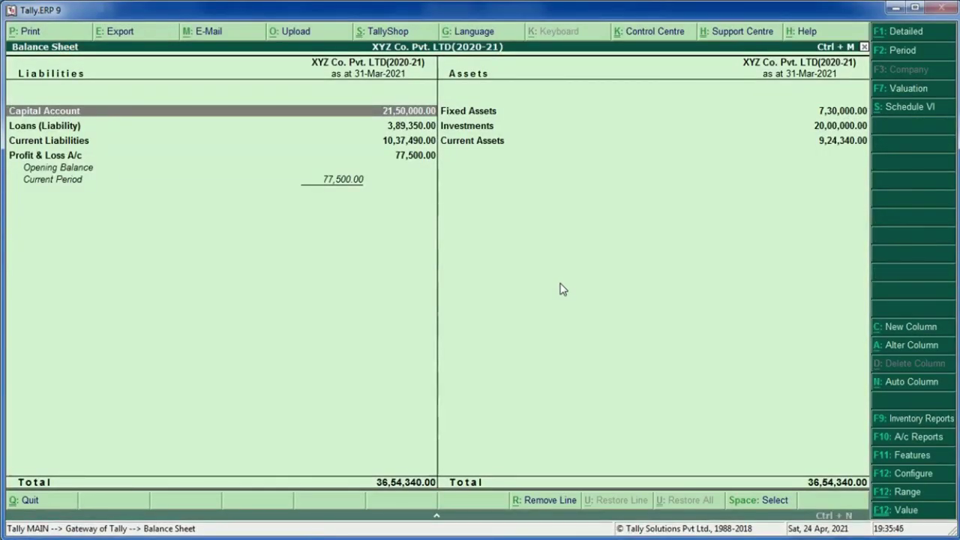
Set the reopened balance sheet's period from 1-3-2020 to 31-3-2020.
key("F2")
type("ma")
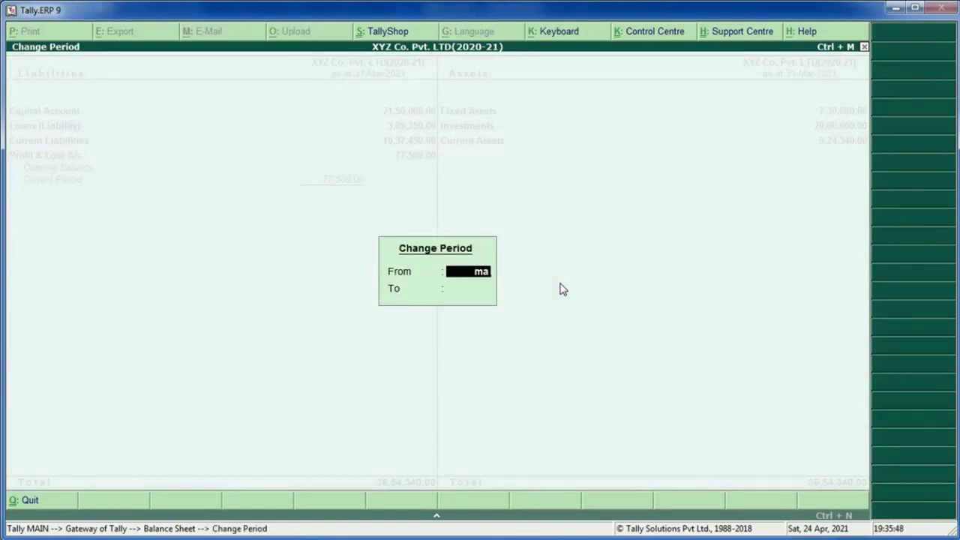
type("20")
type(" m")
key("BackSpace")
key("BackSpace")
key("Return")
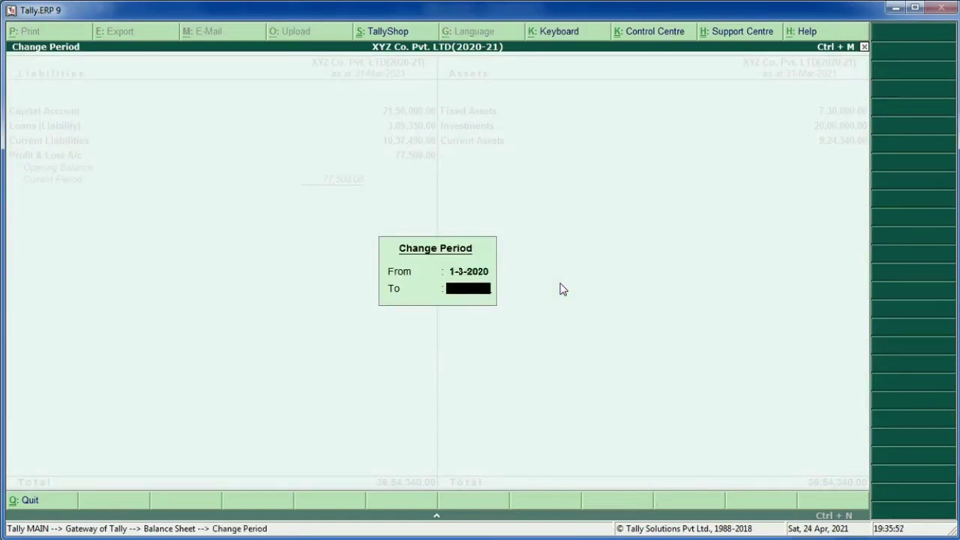
type("ma20")
key("Return")
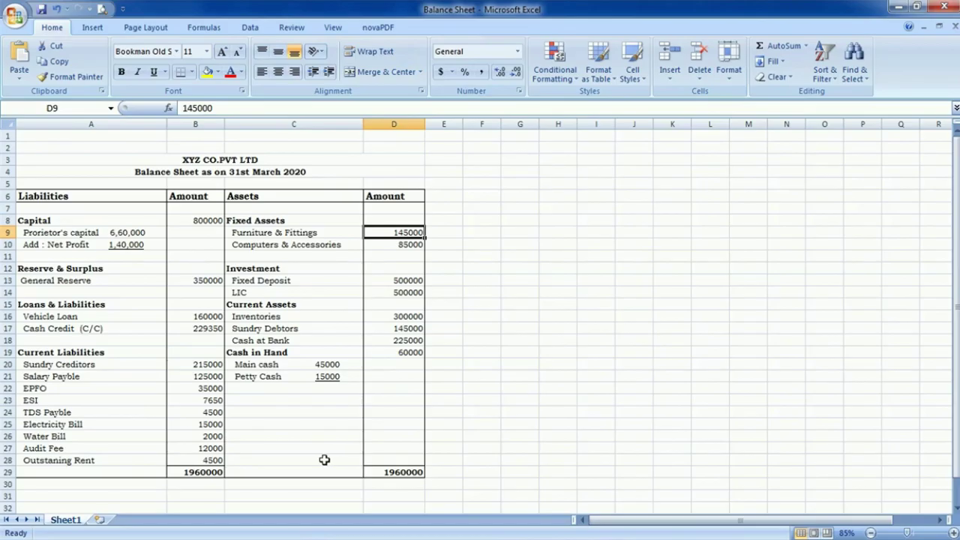
Check the corrected Tally balance sheet against the Excel workbook and return to the Gateway of Tally.
key("alt+Tab")
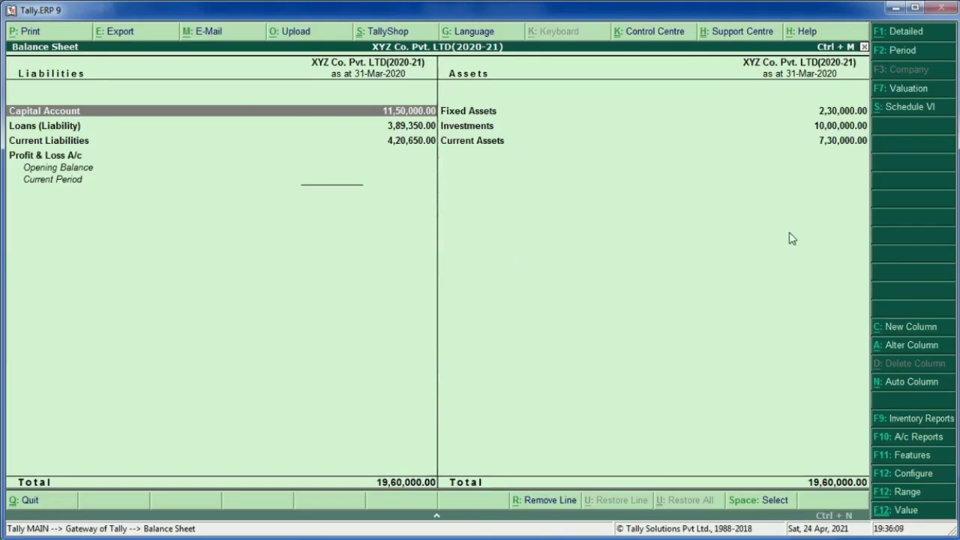
key("Escape")
key("Escape")
key("Escape")
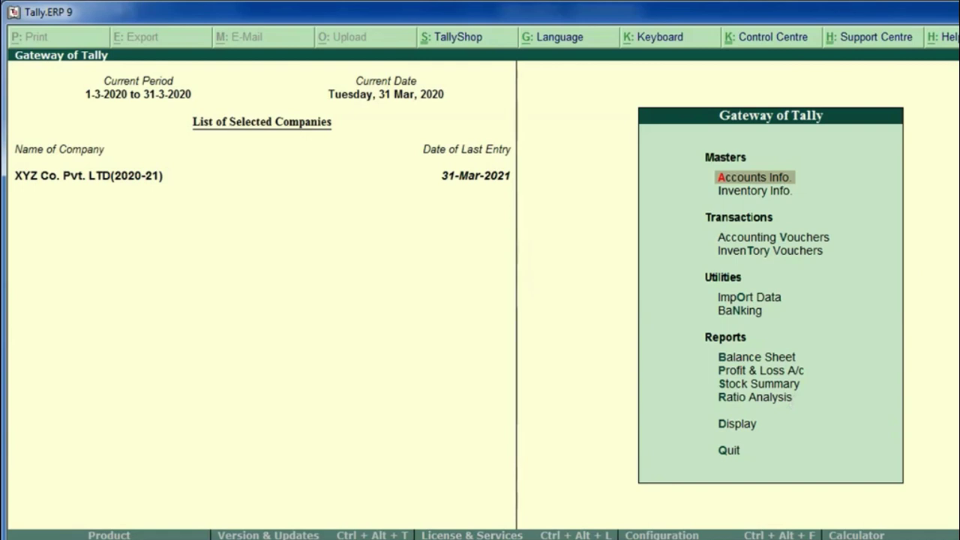
Switch to Adobe Reader and view the closing balance in Bank Statement.pdf.
mouse_move(373, 537)
mouse_move(643, 537)
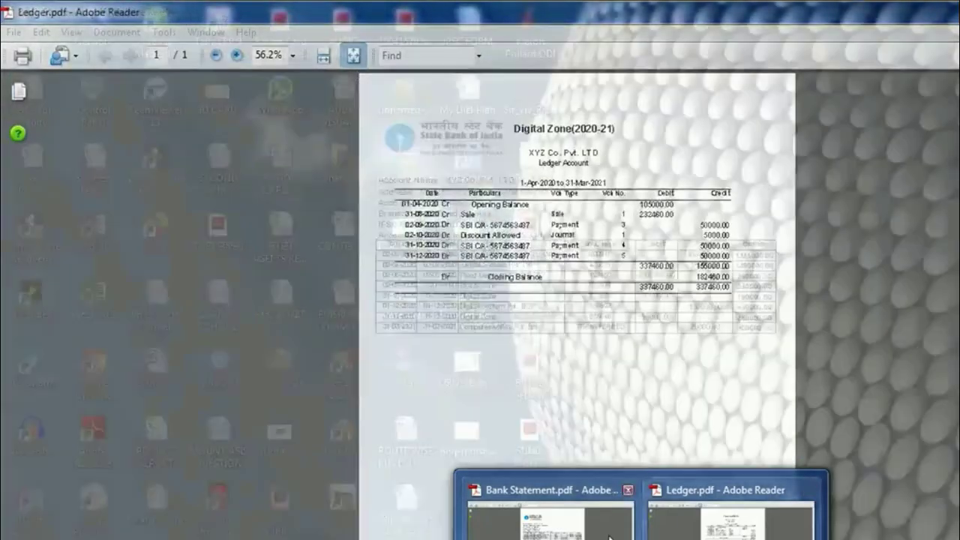
left_click(551, 517)
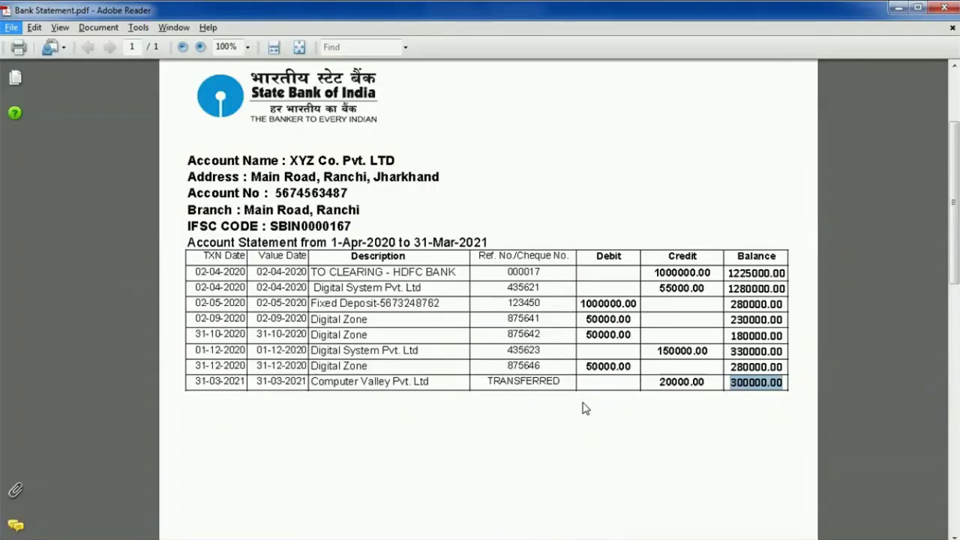
Switch back to Tally and drill down from the balance sheet's Current Assets into Bank Accounts.
mouse_move(585, 539)
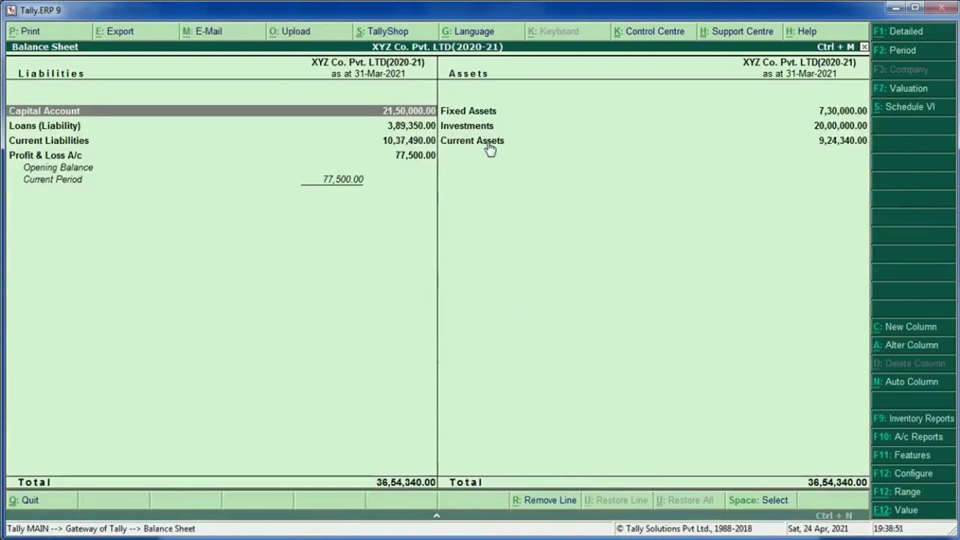
left_click(489, 145)
left_click(488, 145)
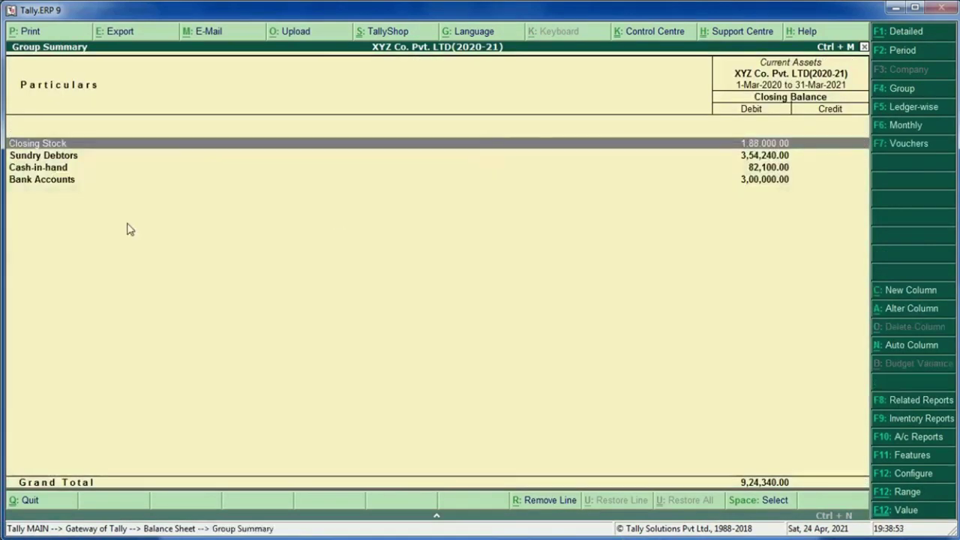
left_click(53, 182)
left_click(54, 182)
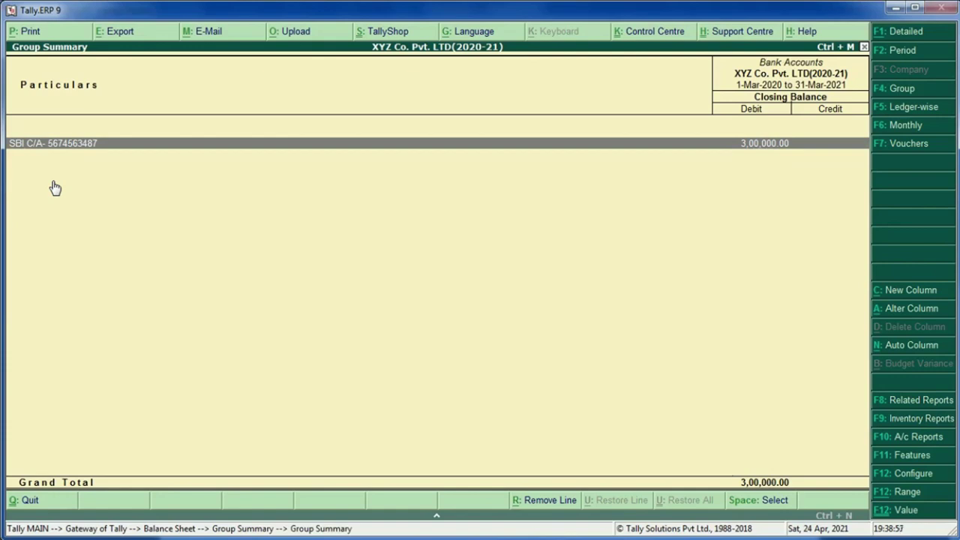
Open the SBI current account's ledger vouchers and set their period from 1-4-2020 to 31-3-2021.
key("Return")
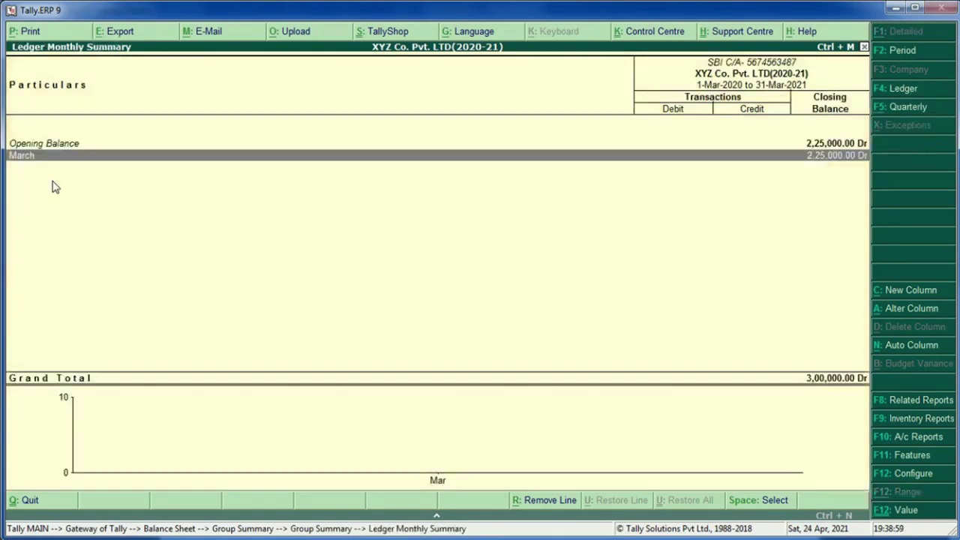
key("Return")
key("F2")
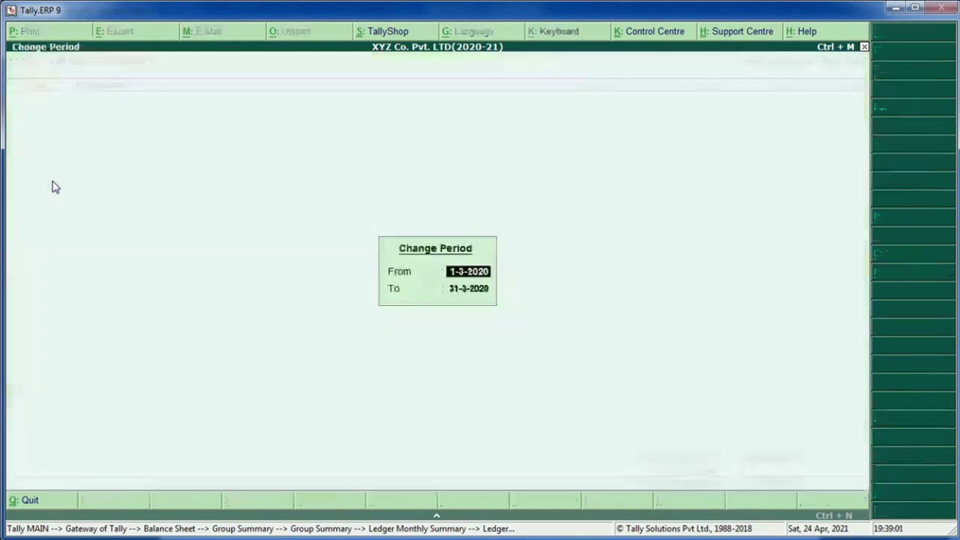
type("ap20")
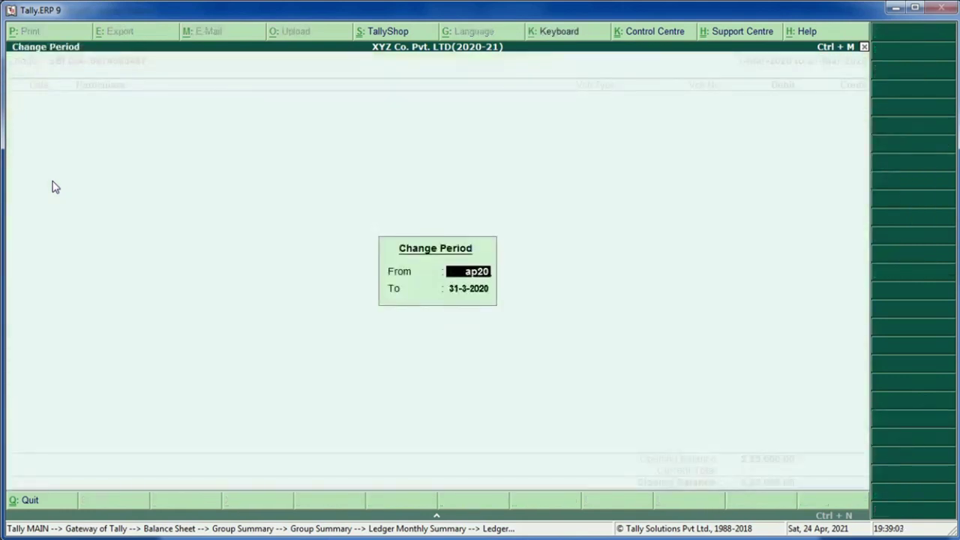
key("Return")
type("mar21")
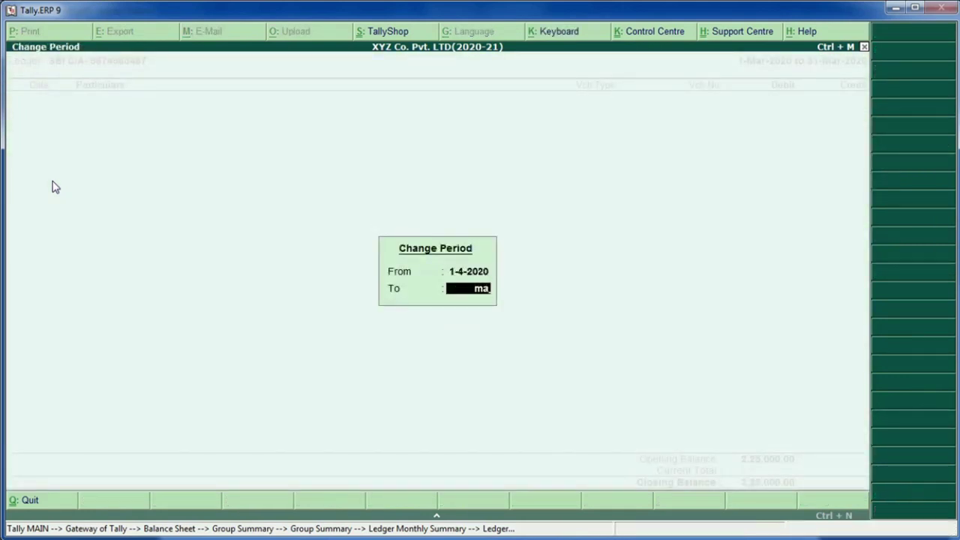
key("Return")
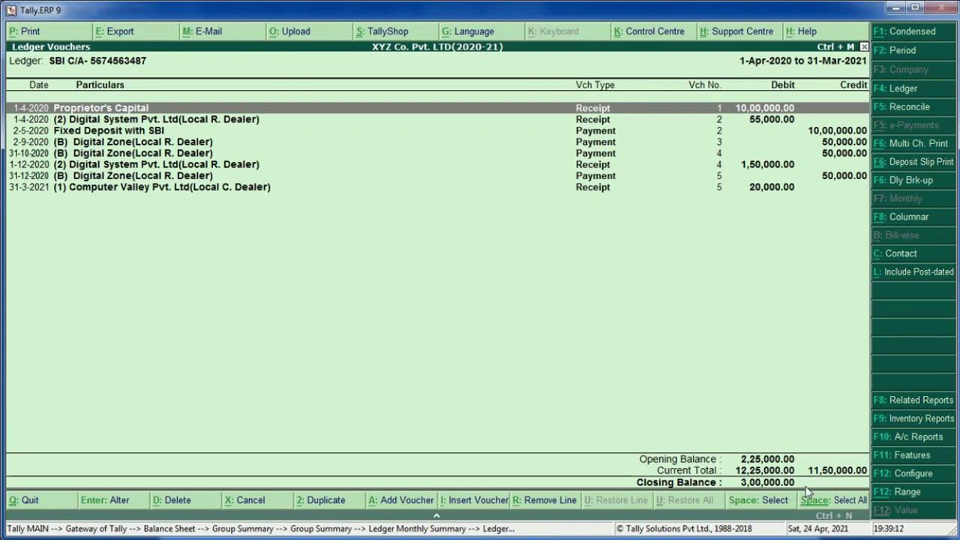
View the bank reconciliation of the SBI ledger and return to the Gateway of Tally.
key("F5")
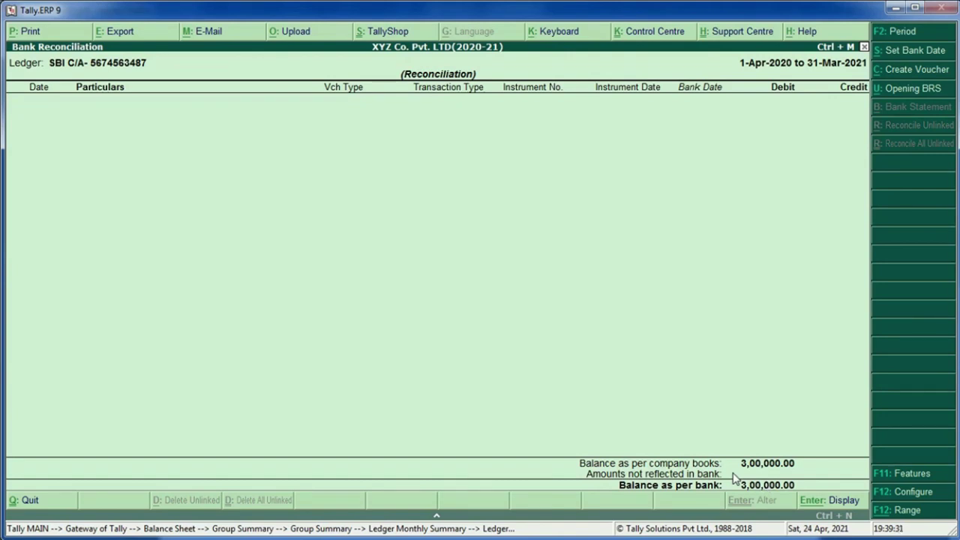
key("Escape")
key("Escape")
key("Escape")
key("Escape")
key("Escape")
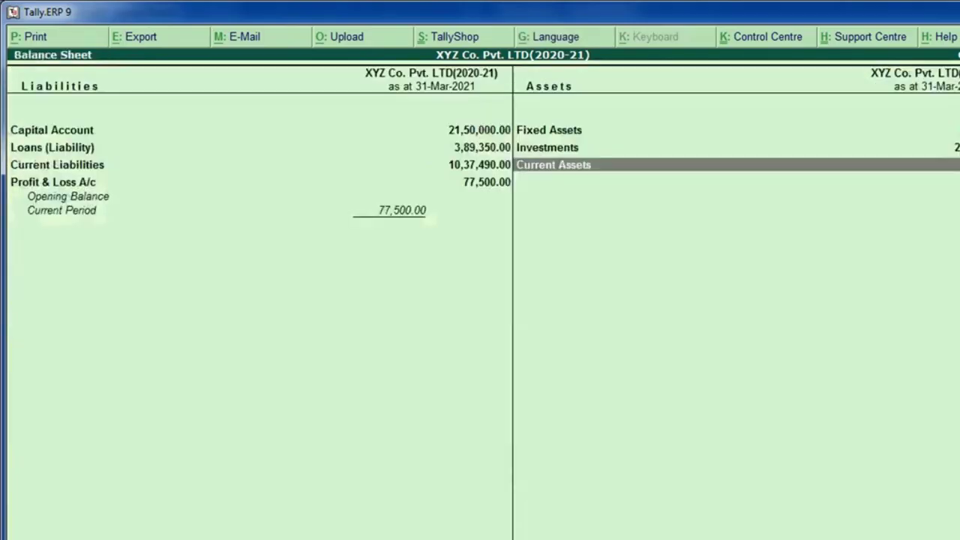
key("Escape")
key("Escape")
key("n")
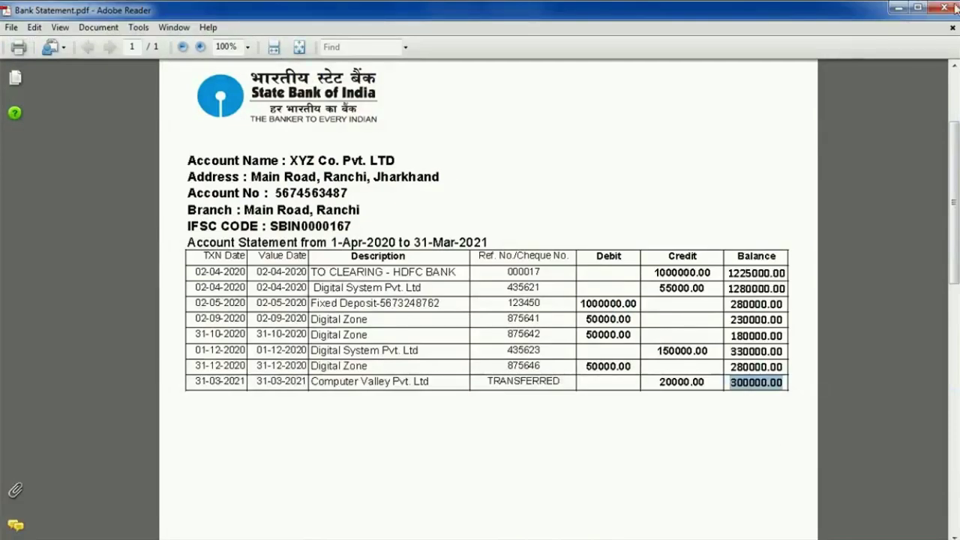
Close Bank Statement.pdf in Adobe Reader and view Digital Zone's ledger account in Ledger.pdf at 100% zoom.
left_click(943, 7)
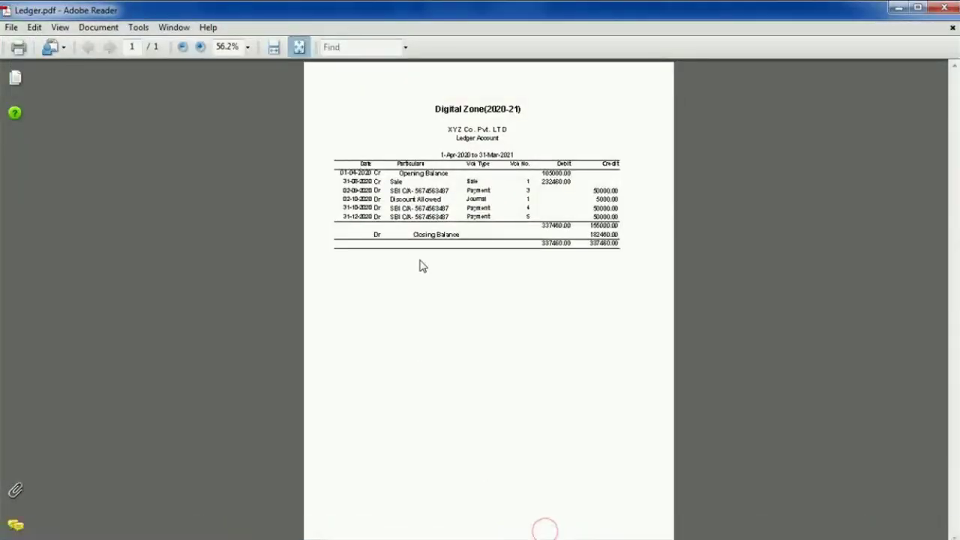
left_click(418, 241)
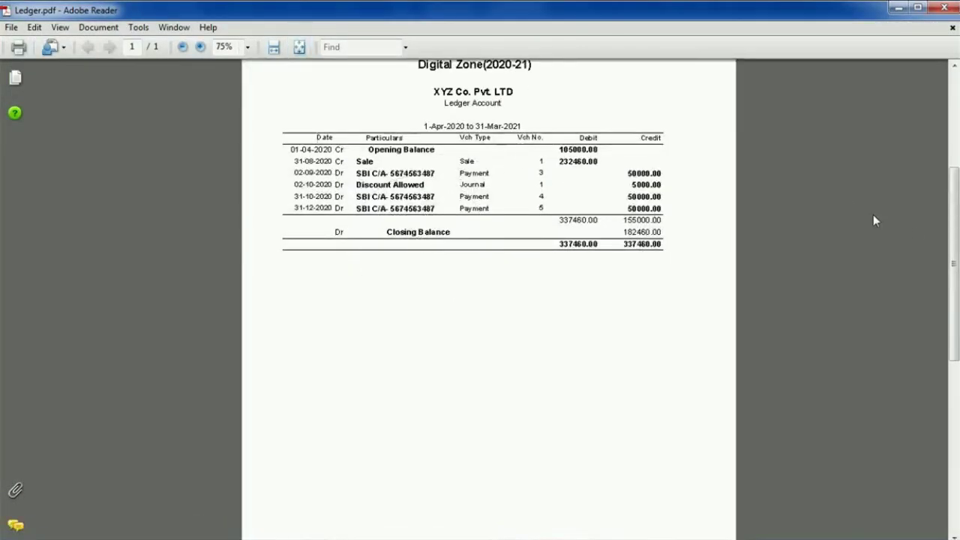
scroll(952, 248, "up", 3)
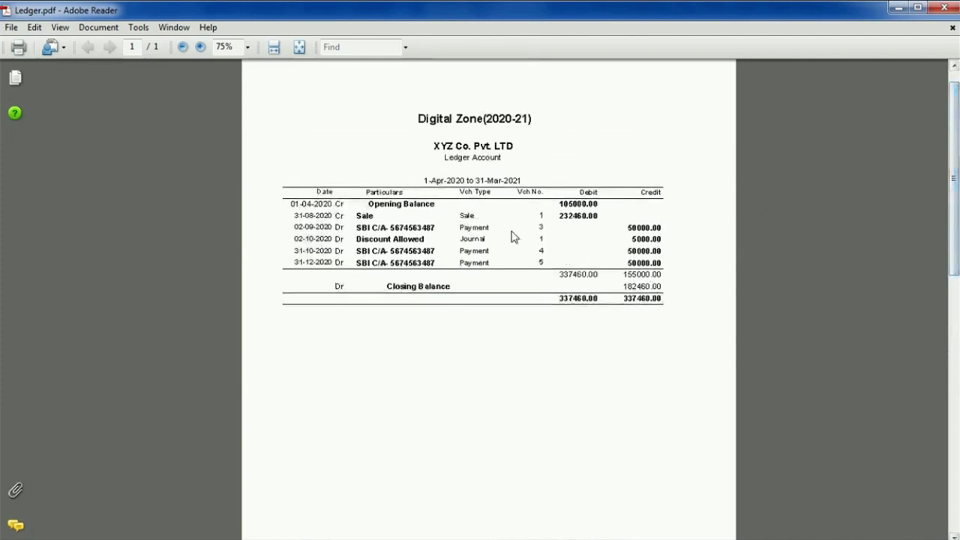
key("ctrl+plus")
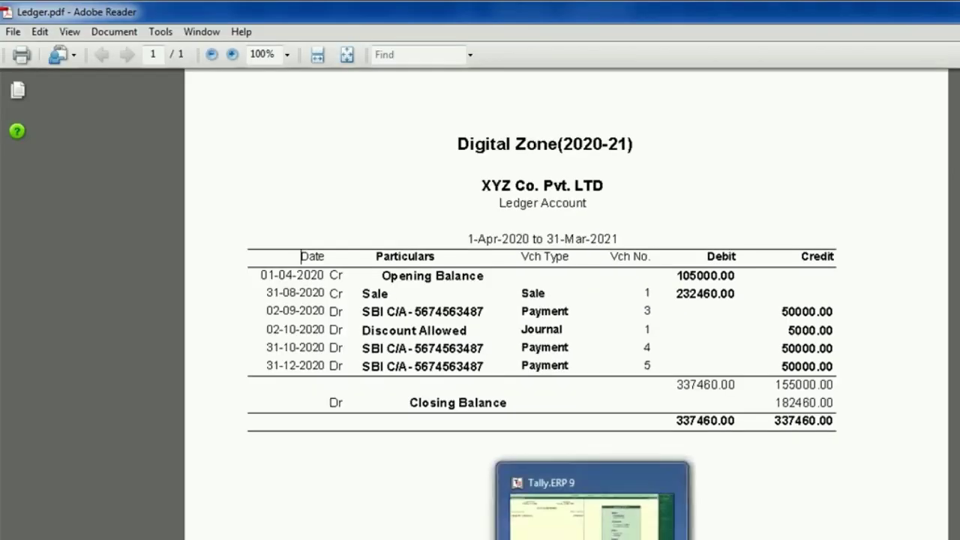
Switch to Tally and drill down from the balance sheet's Current Liabilities through Sundry Creditors to Digital Zone's ledger vouchers.
left_click(567, 503)
key("b")
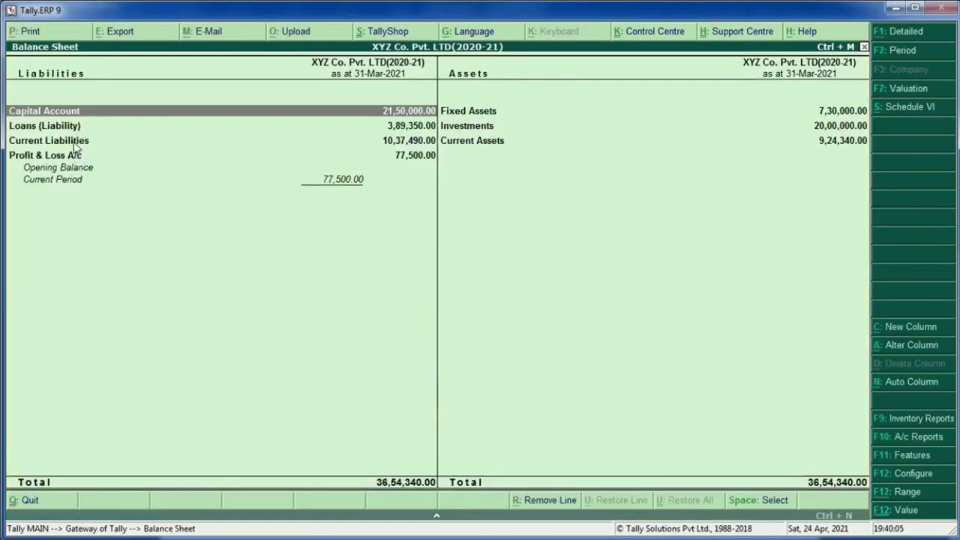
left_click(75, 141)
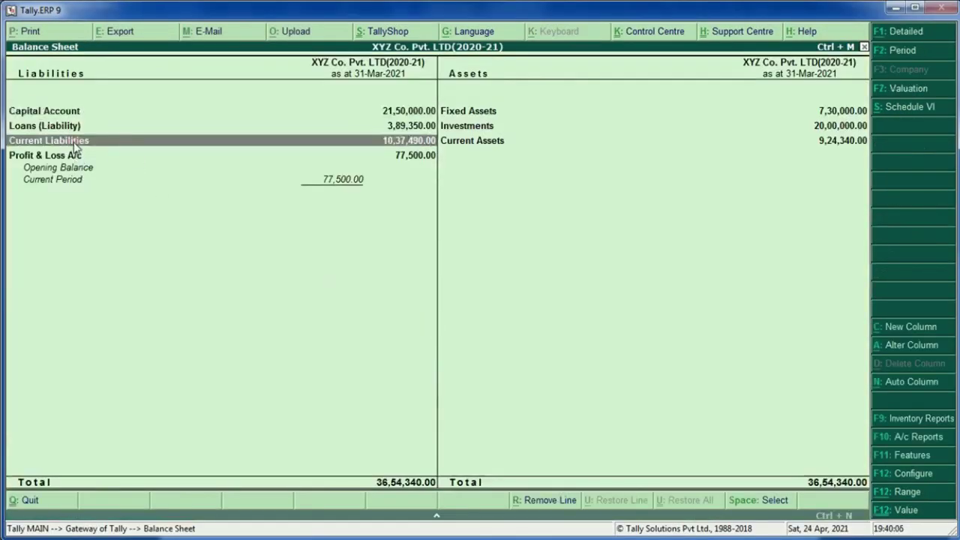
double_click(75, 142)
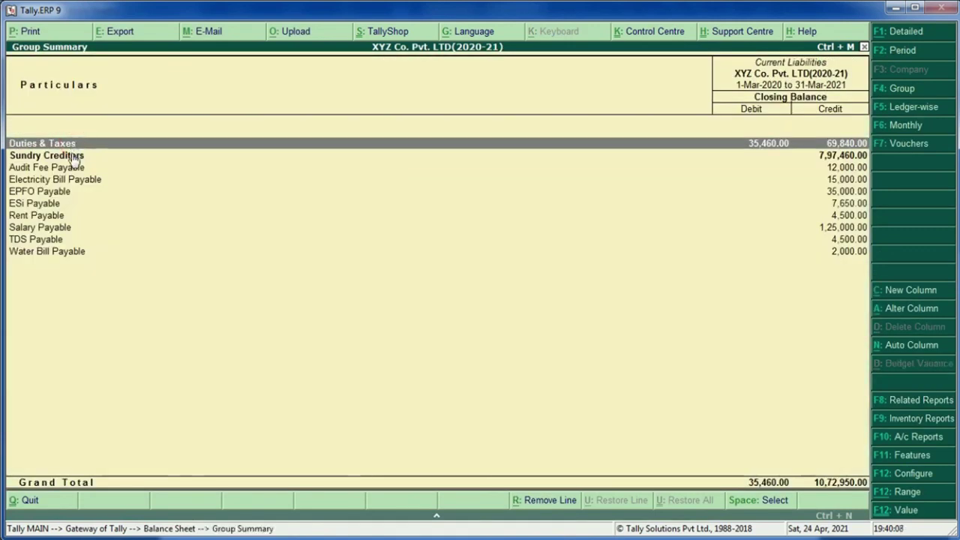
left_click(75, 156)
double_click(74, 157)
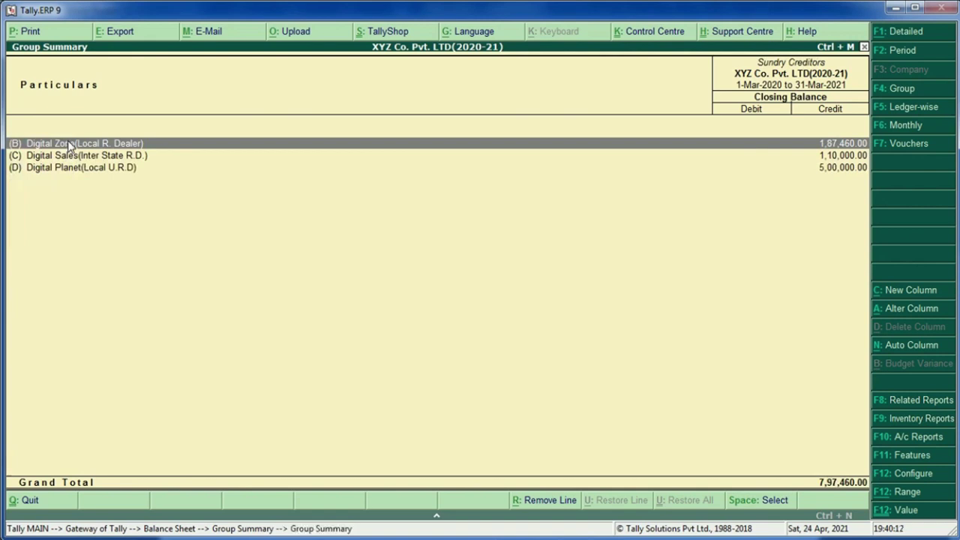
double_click(68, 142)
key("Return")
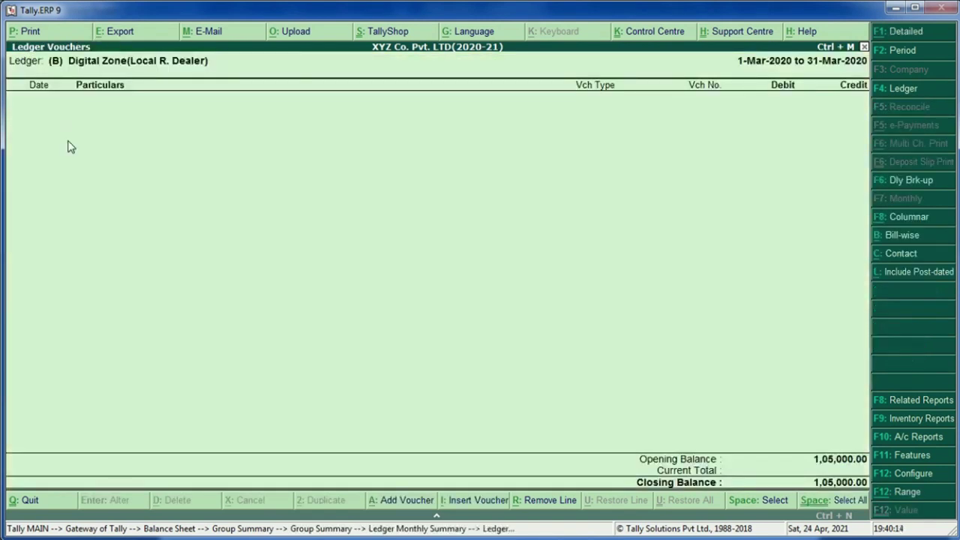
Set the period of Digital Zone's ledger vouchers from 1-4-2020 to 31-3-2021.
key("F2")
type("ap20")
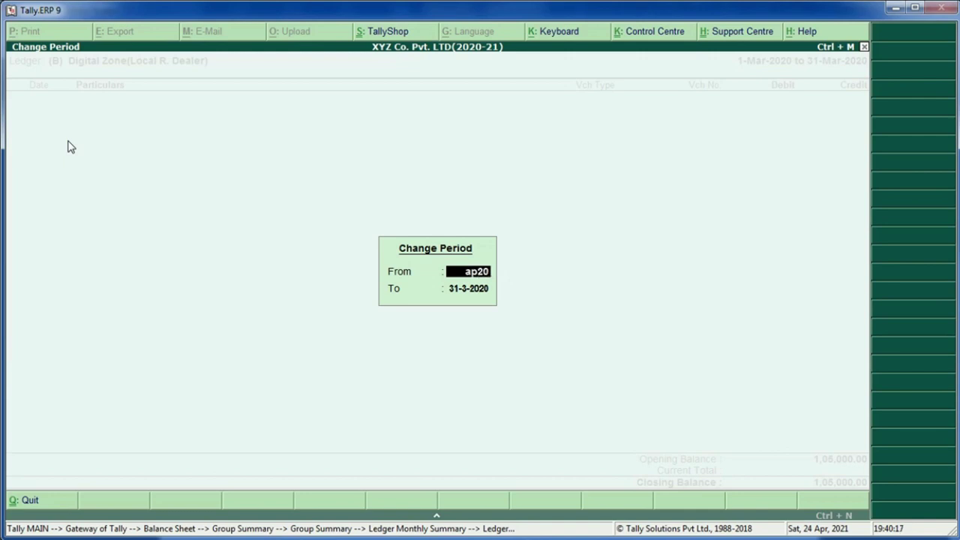
key("Return")
type("ma21")
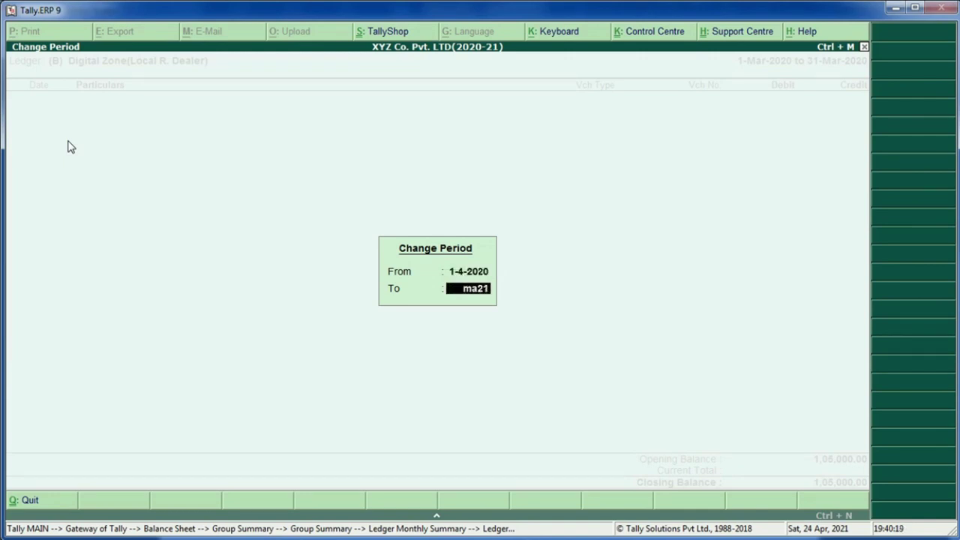
key("Return")
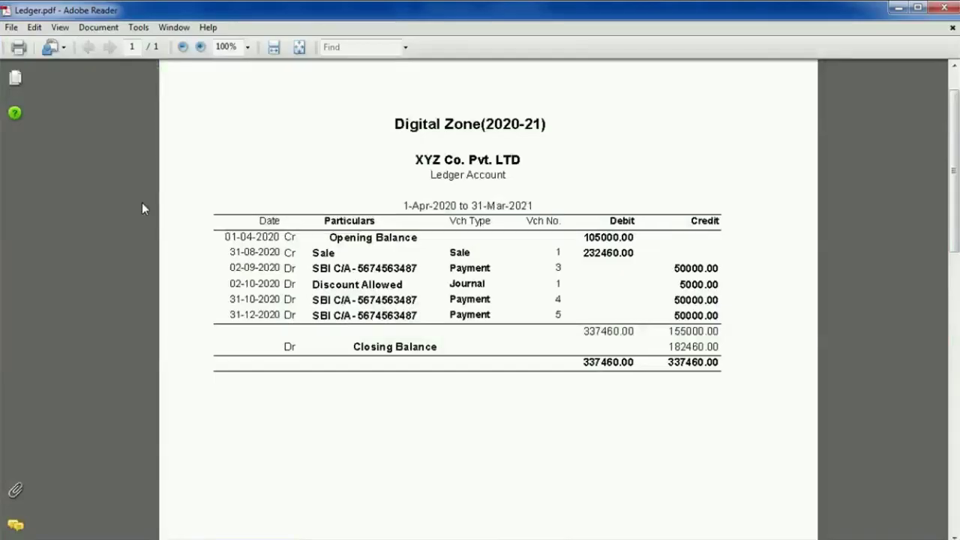
Compare Digital Zone's closing balance in Tally with the closing balance in Ledger.pdf.
key("alt+Tab")
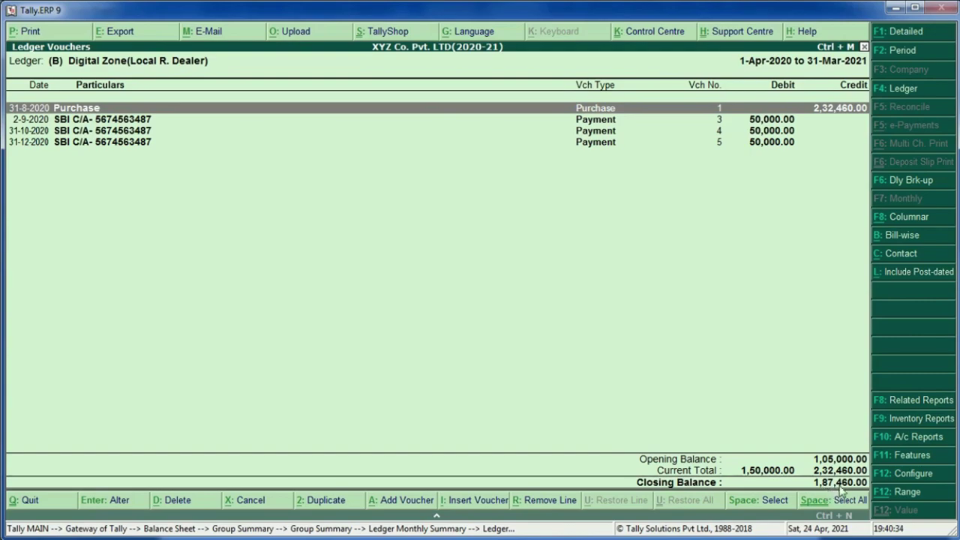
key("alt+Tab")
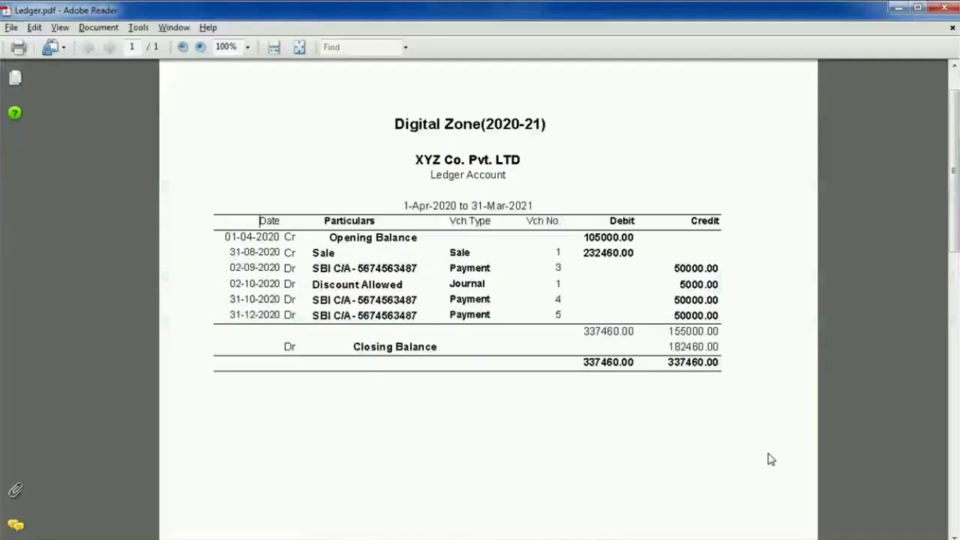
left_click_drag(644, 343, 689, 347)
left_click_drag(861, 435, 876, 432)
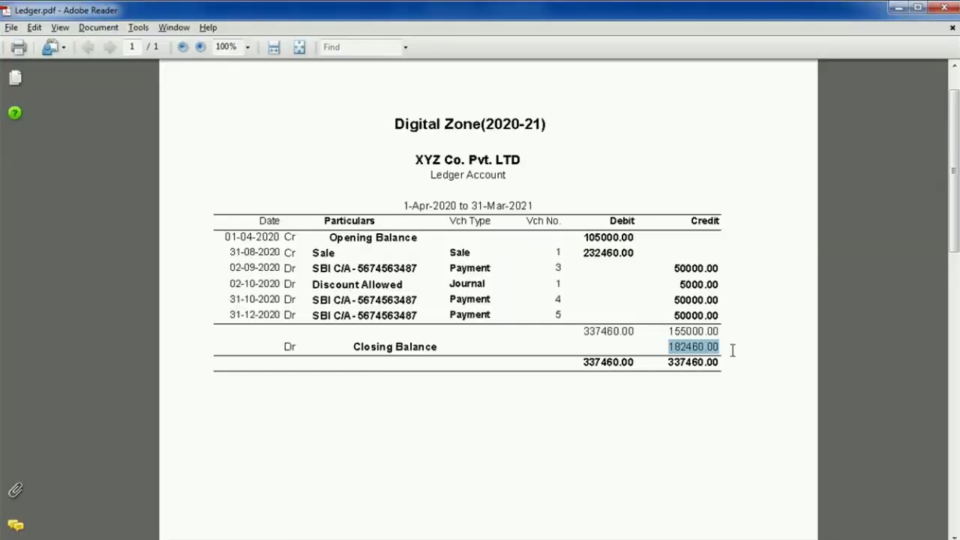
key("alt+Tab")
Examine the opening balance and the Discount Allowed entry dated 02-10-2020 in Ledger.pdf.
left_click_drag(583, 253, 635, 237)
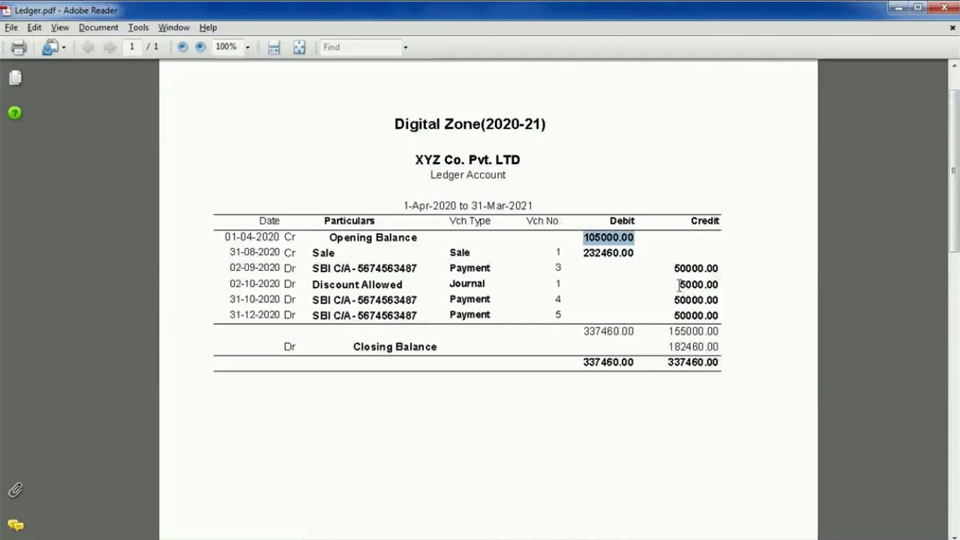
left_click_drag(678, 284, 718, 285)
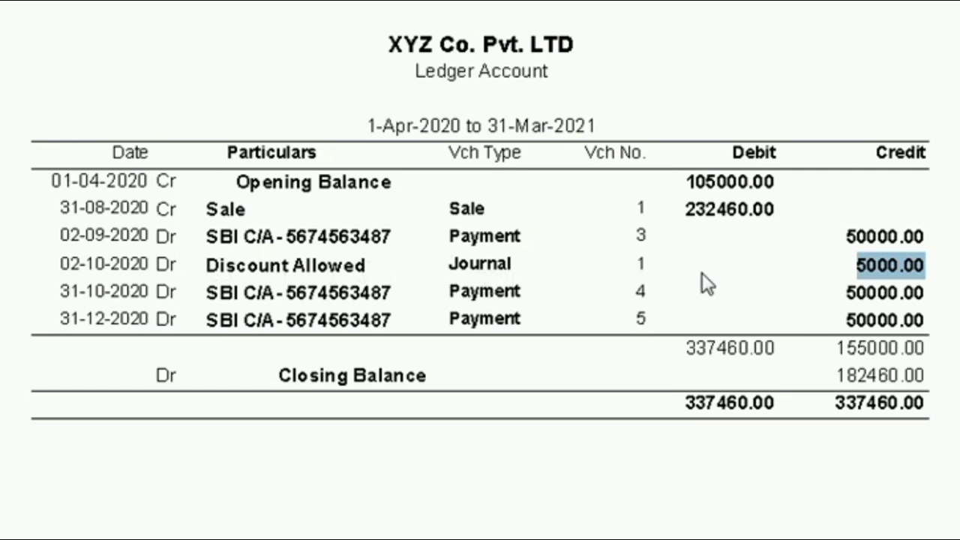
left_click(932, 264)
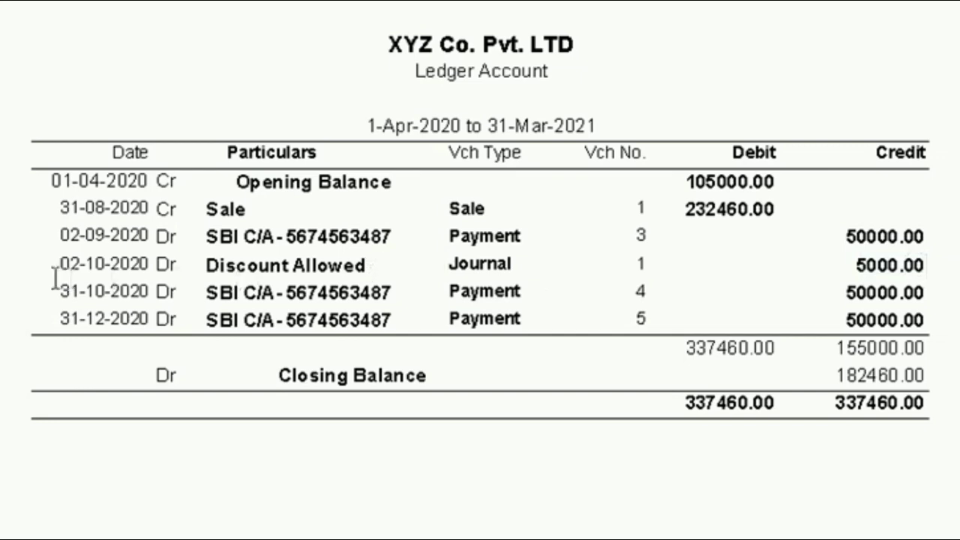
left_click_drag(55, 270, 930, 266)
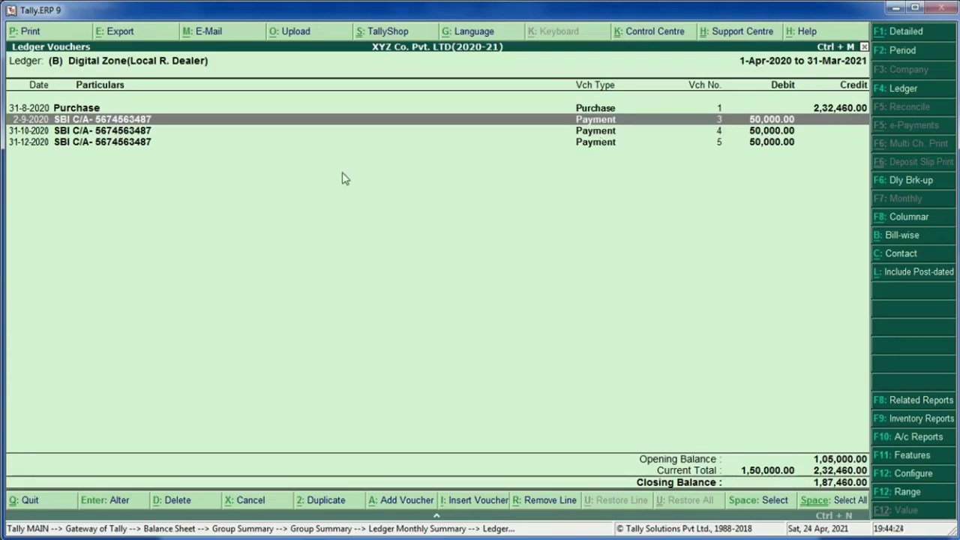
Switch to Tally and add a journal voucher dated 2/10/2020 from Digital Zone's ledger vouchers.
left_click(42, 132)
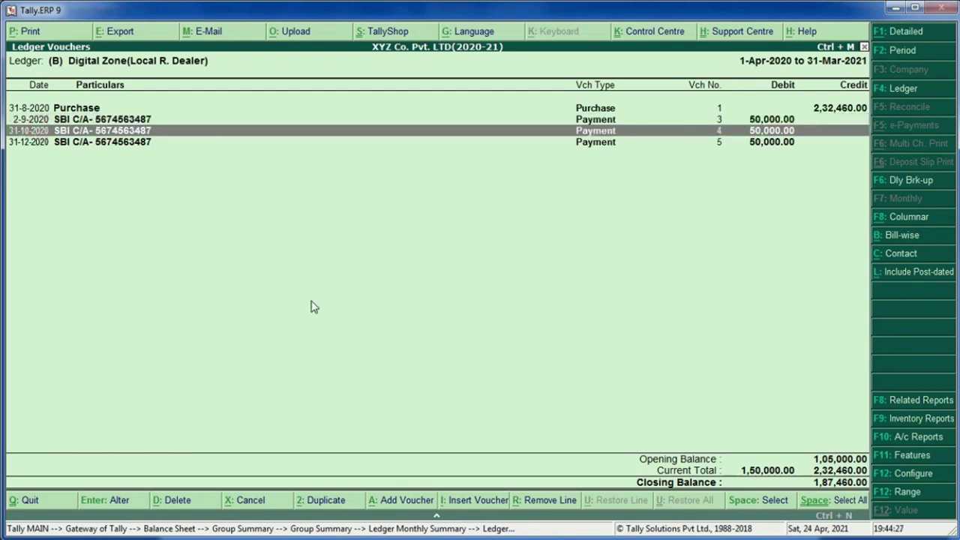
left_click(85, 123)
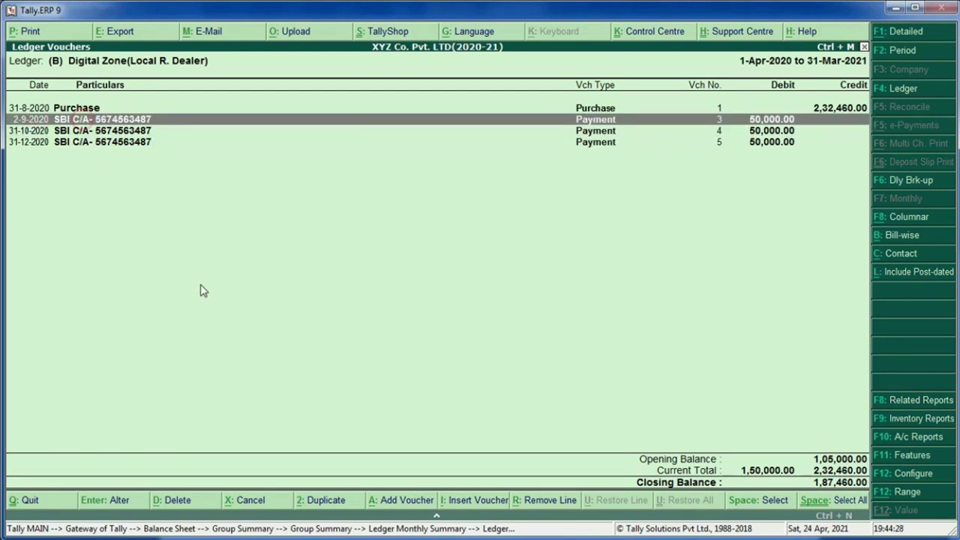
key("alt+a")
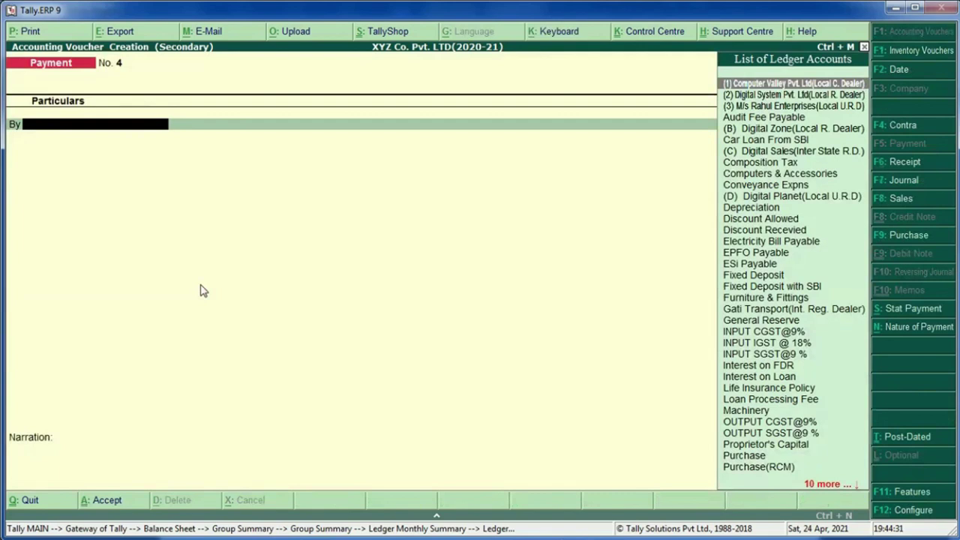
key("F7")
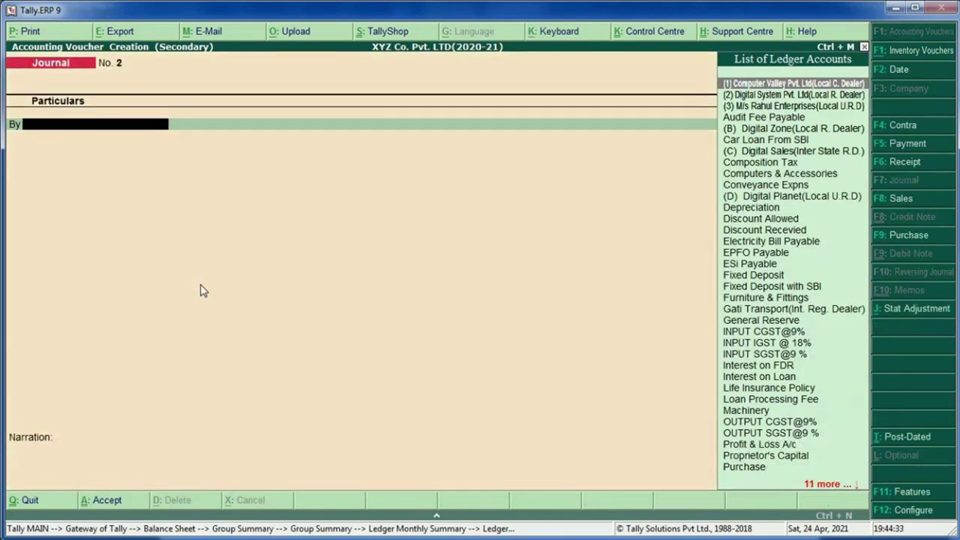
key("F2")
type("2")
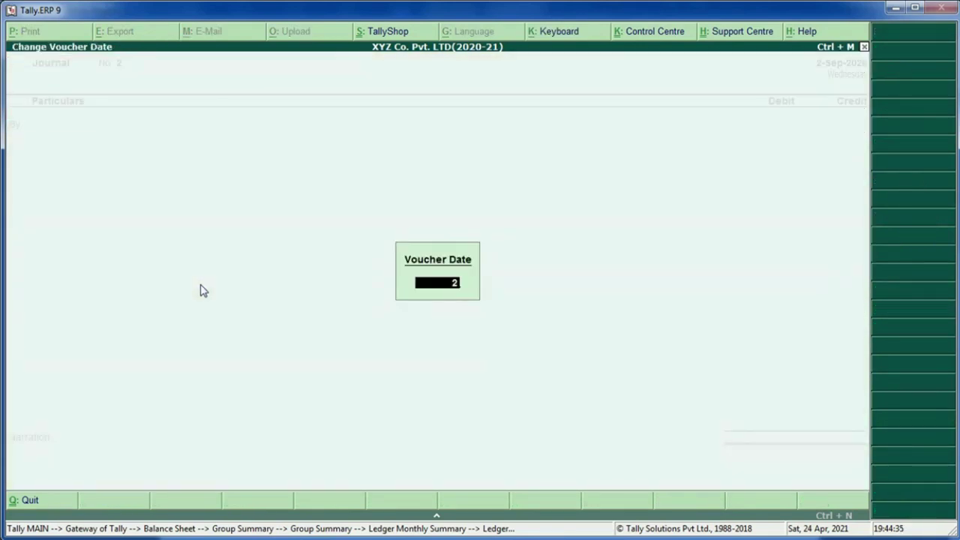
type("/10/2020")
key("Return")
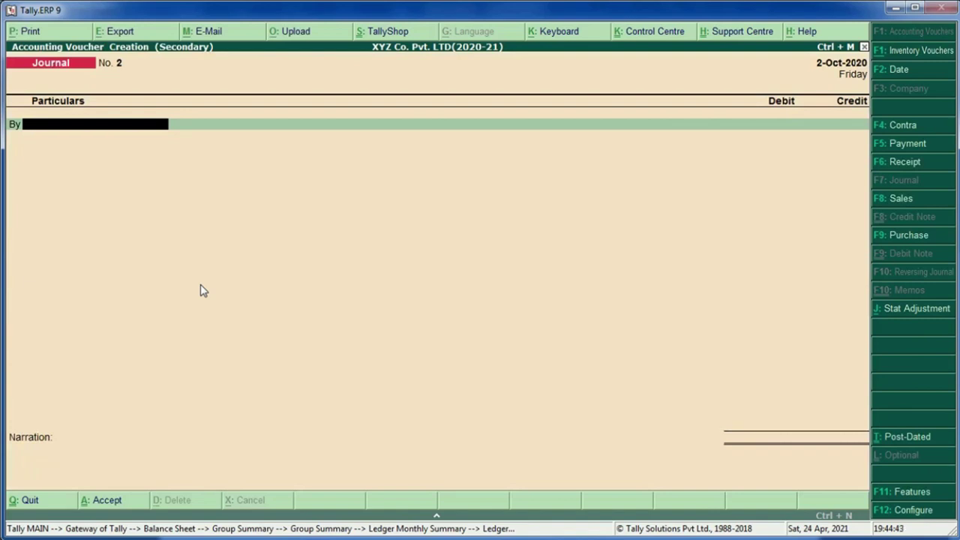
Debit Digital Zone 5,000 in the journal voucher, allocated against reference 1.
type("Dig")
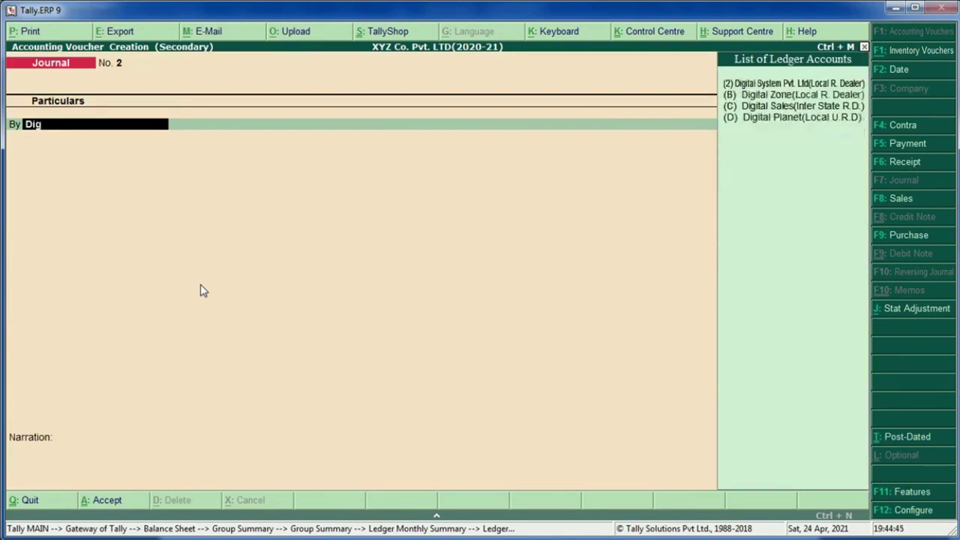
key("Return")
type("000")
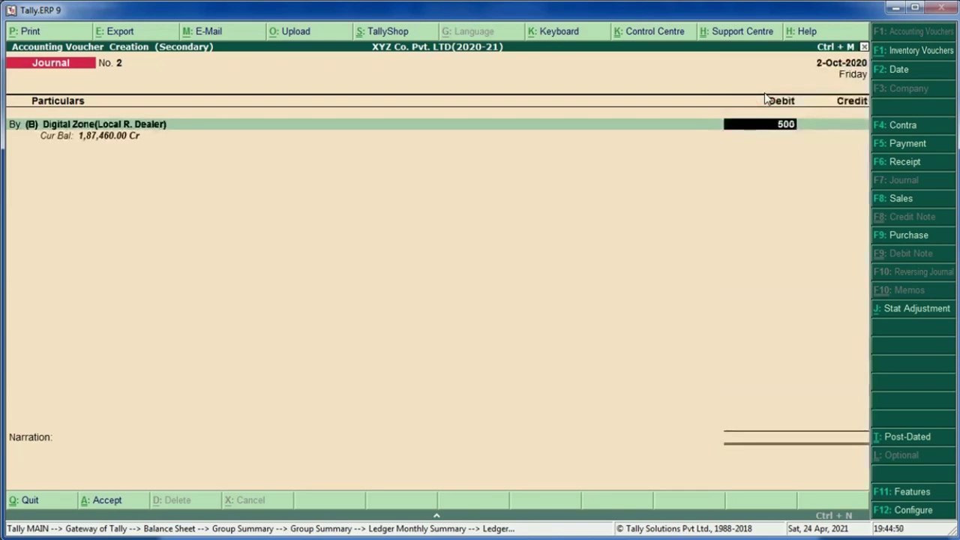
key("Return")
key("Return")
key("Return")
key("Return")
key("Return")
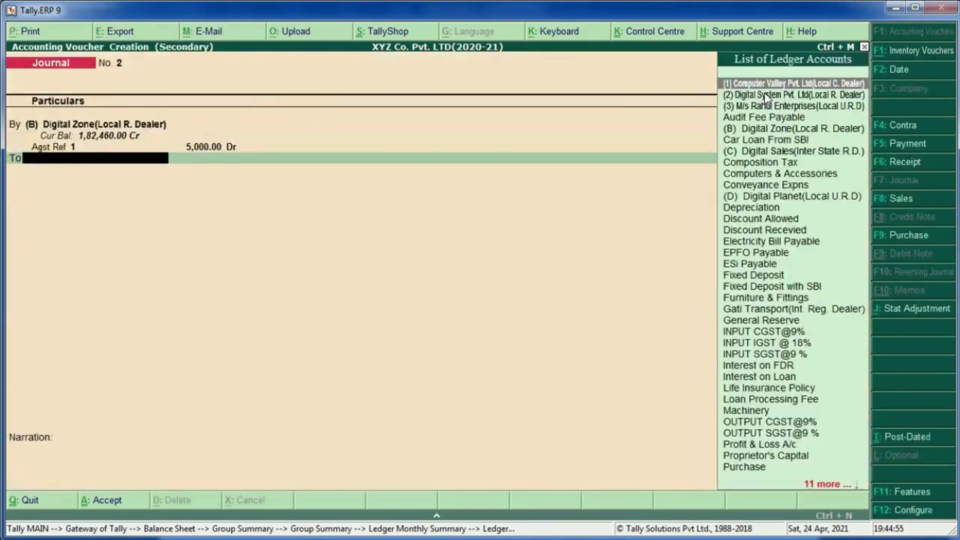
Credit the Discount Recevied ledger with 5,000 in the journal voucher.
type("di")
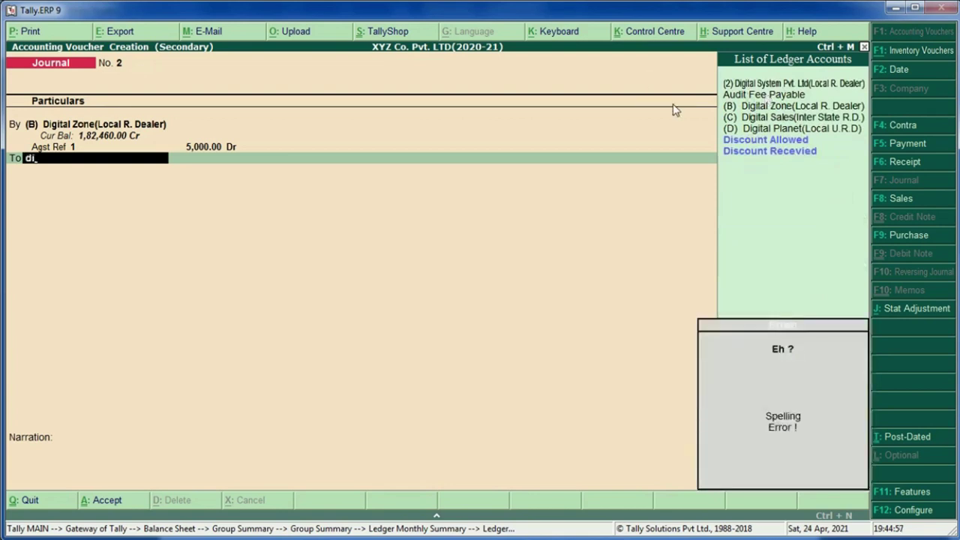
left_click(747, 152)
key("BackSpace")
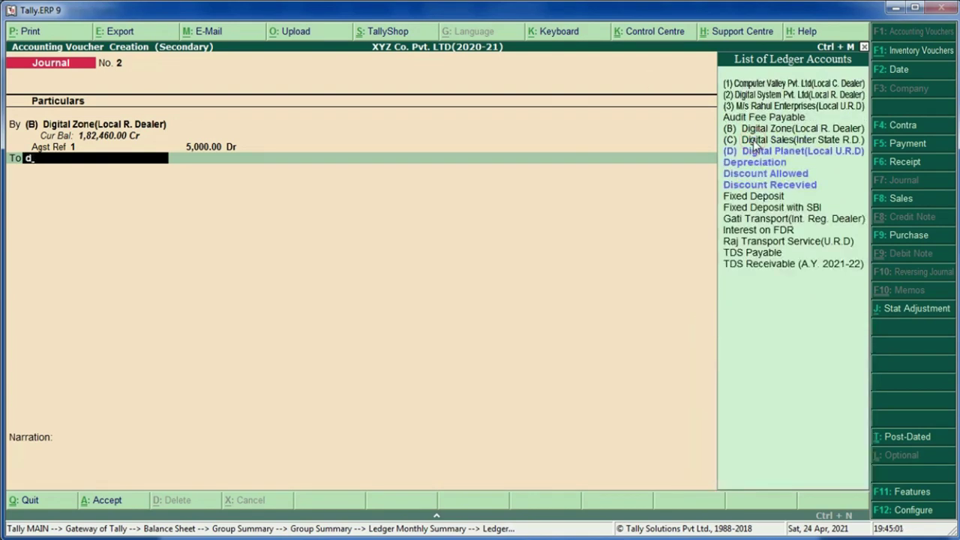
left_click(756, 184)
left_click(756, 184)
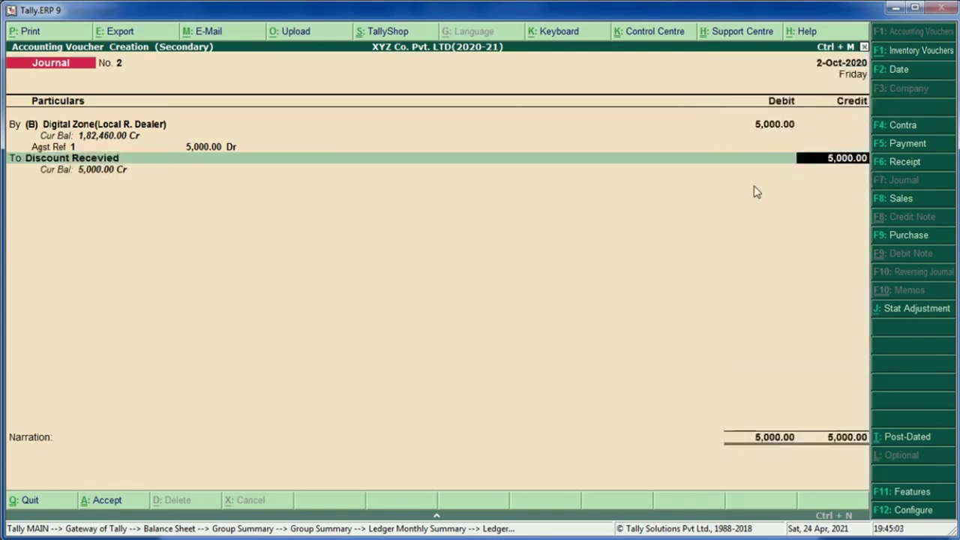
Check which group the Discount Recevied ledger falls under in its master and return to the voucher.
key("BackSpace")
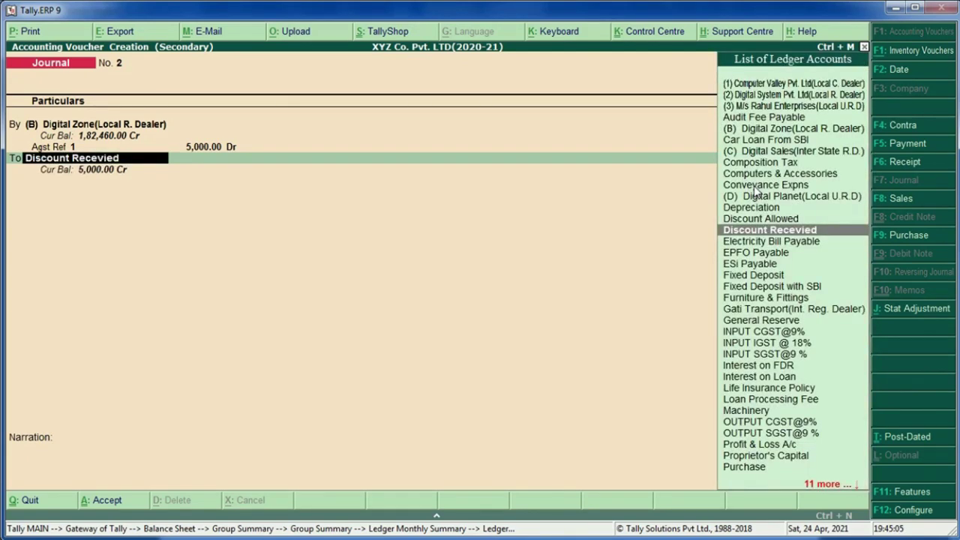
key("ctrl+Return")
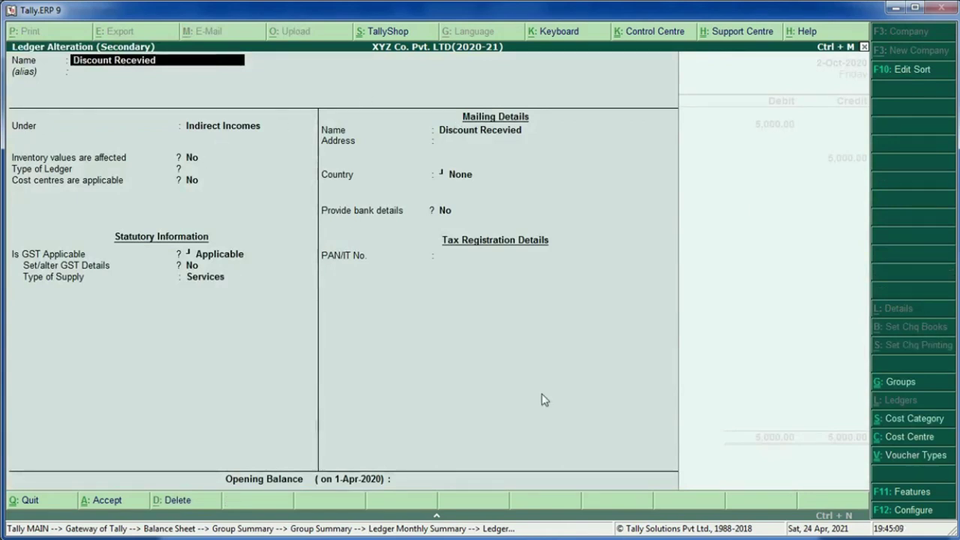
key("ctrl+a")
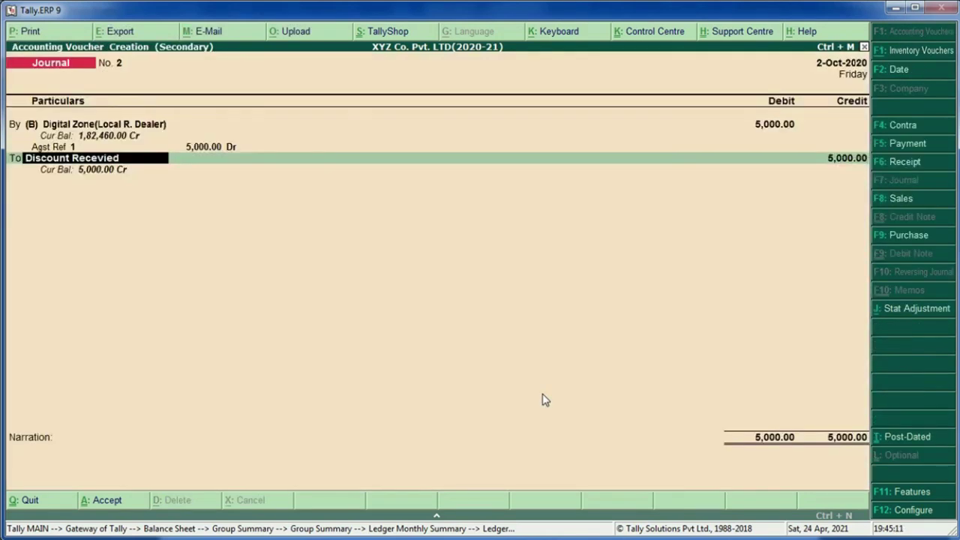
Complete the Digital Zone discount journal without a narration and save it.
key("Return")
key("Return")
key("Return")
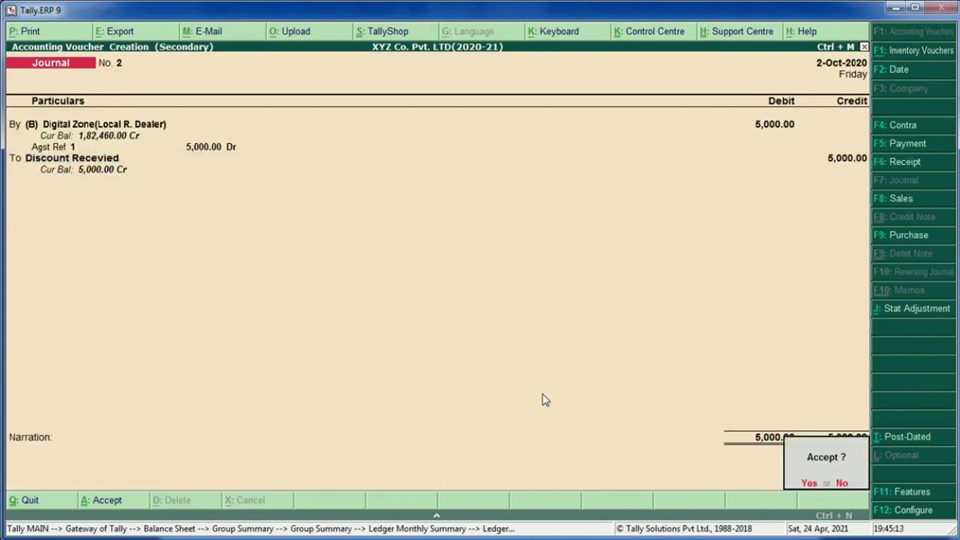
key("y")
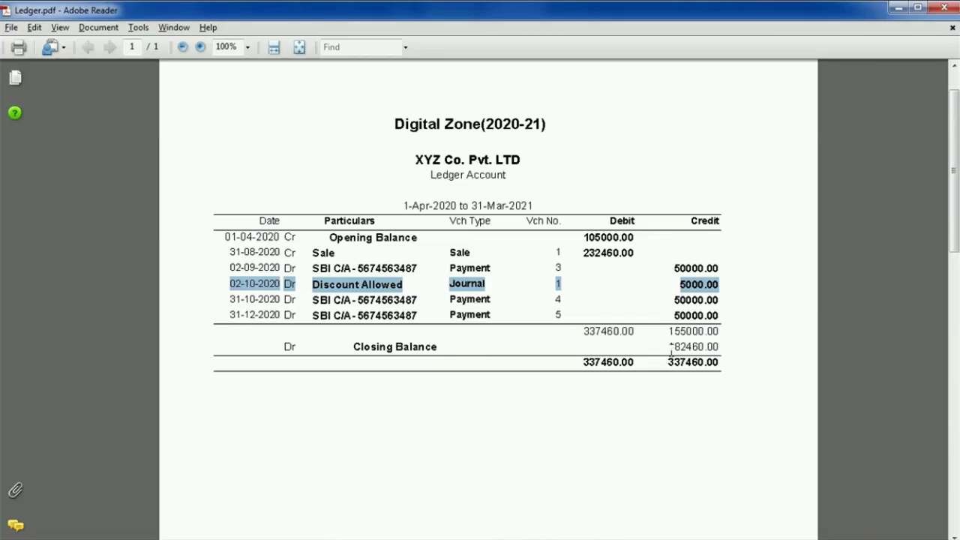
Compare Digital Zone's closing balance in Ledger.pdf with the Tally ledger vouchers, and leave the ledger report.
left_click_drag(670, 348, 719, 348)
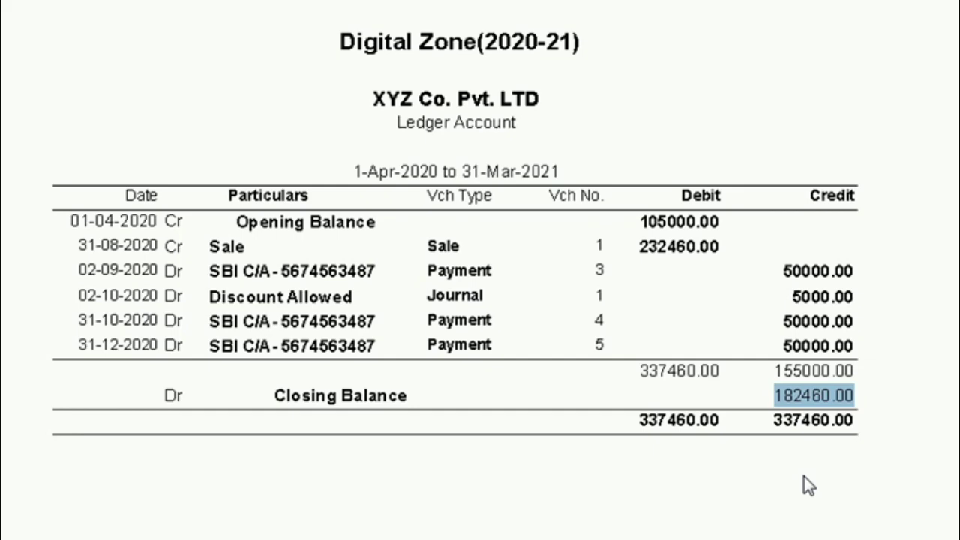
key("alt+Tab")
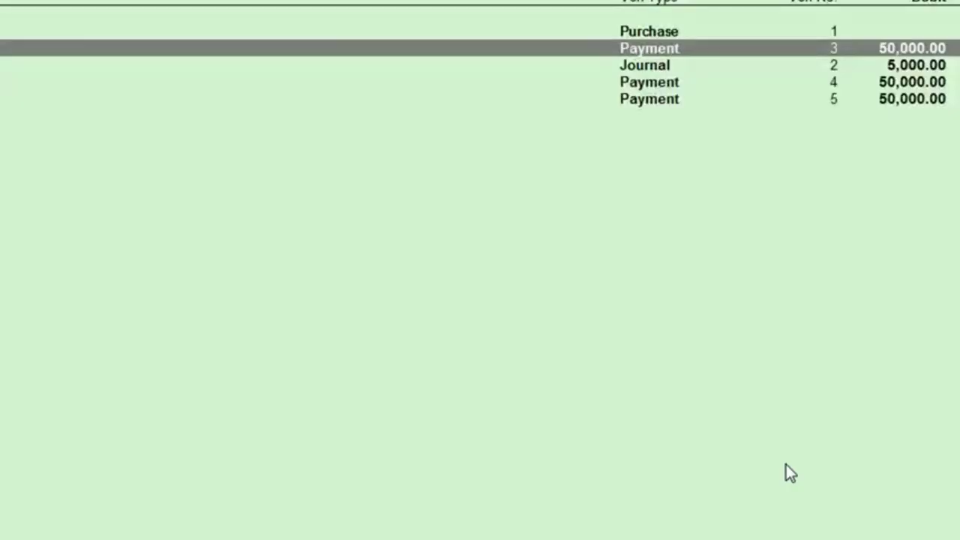
key("Escape")
key("Escape")
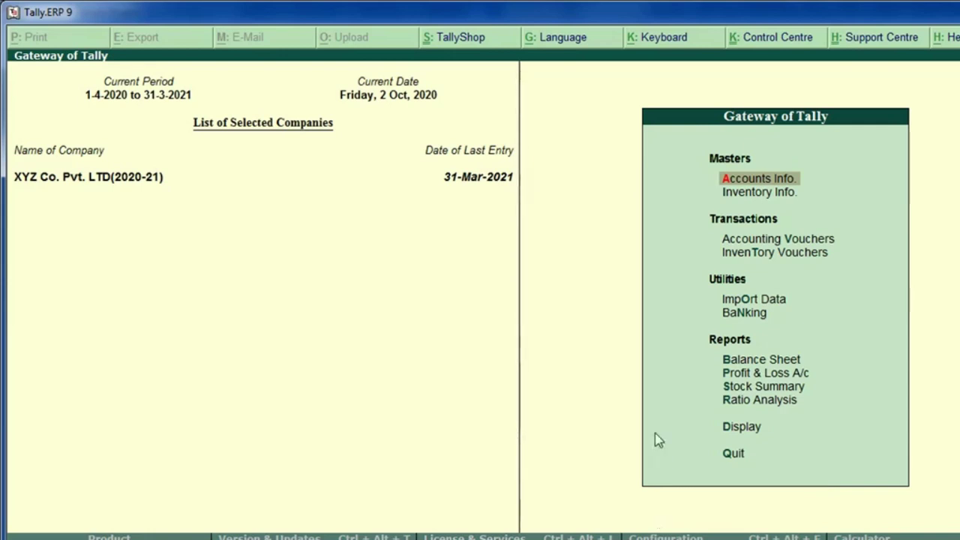
Open the May vouchers of the Fixed Deposit with SBI ledger under Investments in the Balance Sheet.
key("b")
left_click(545, 151)
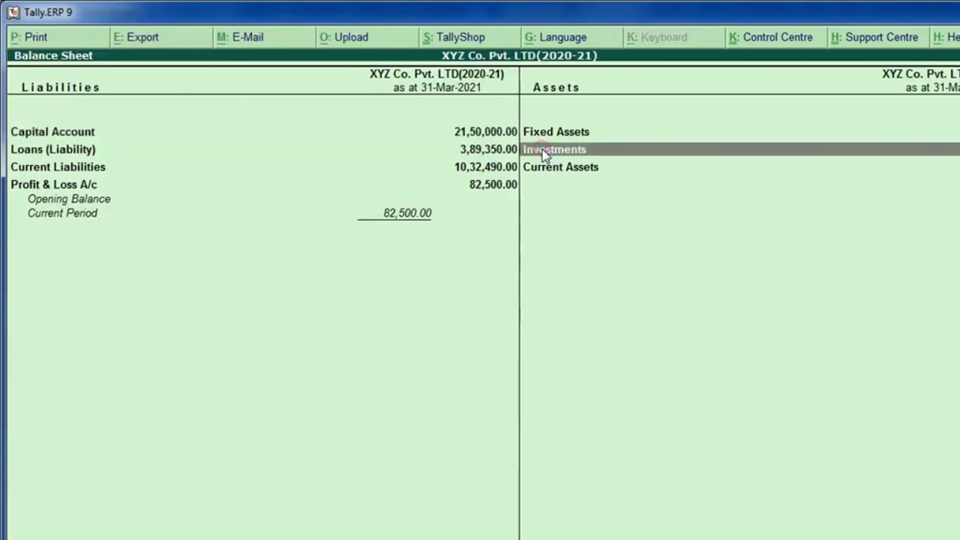
left_click(539, 154)
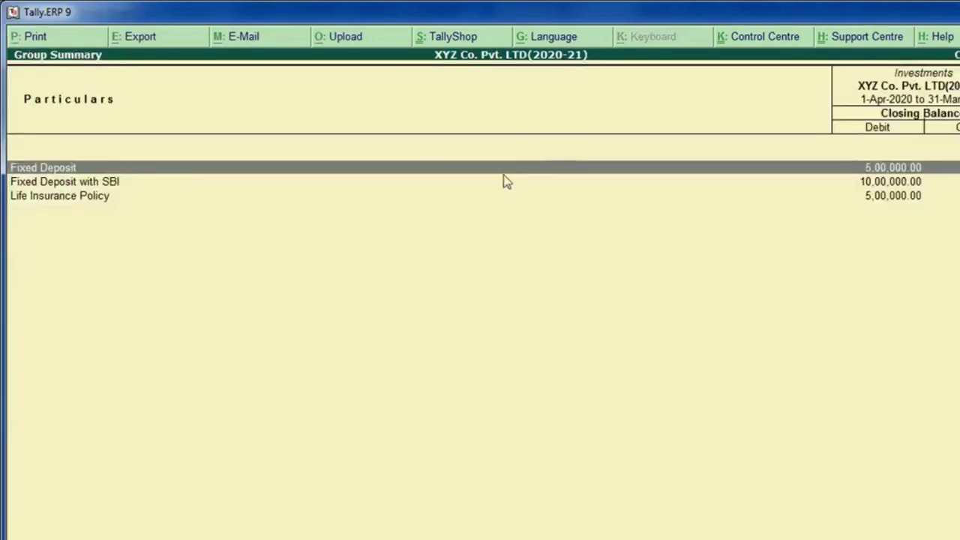
left_click(106, 183)
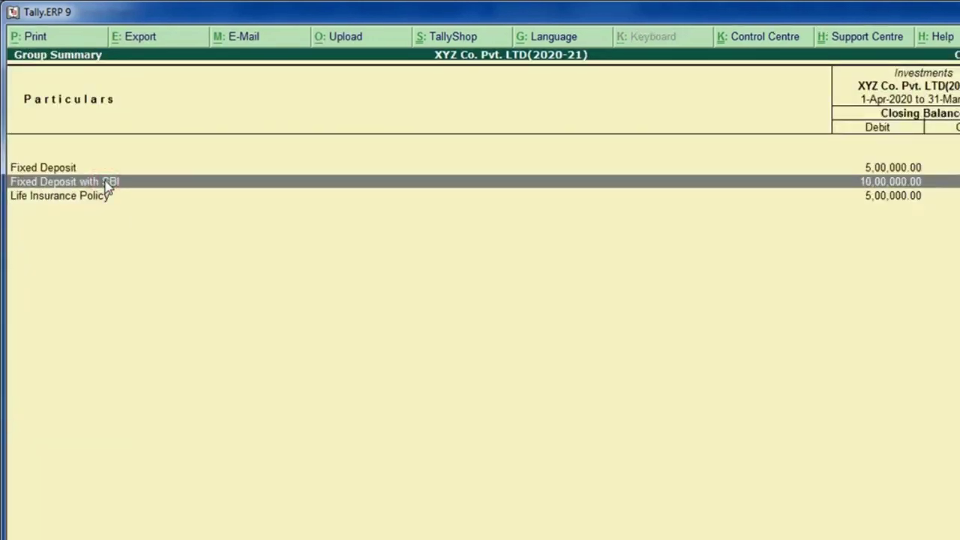
left_click(106, 185)
left_click(107, 189)
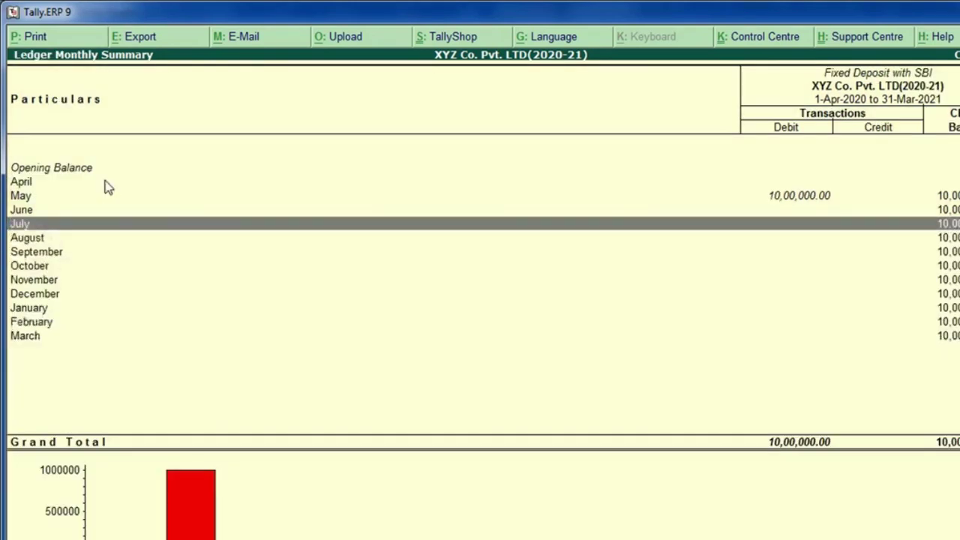
left_click(107, 189)
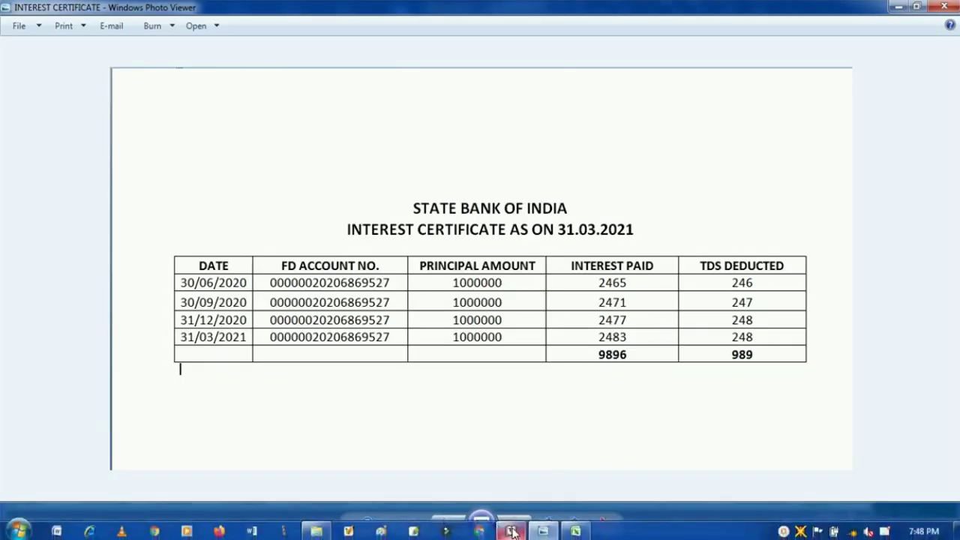
Switch from the interest certificate to Tally and add a journal voucher dated 31.3.2021 from the Fixed Deposit with SBI vouchers.
left_click(515, 529)
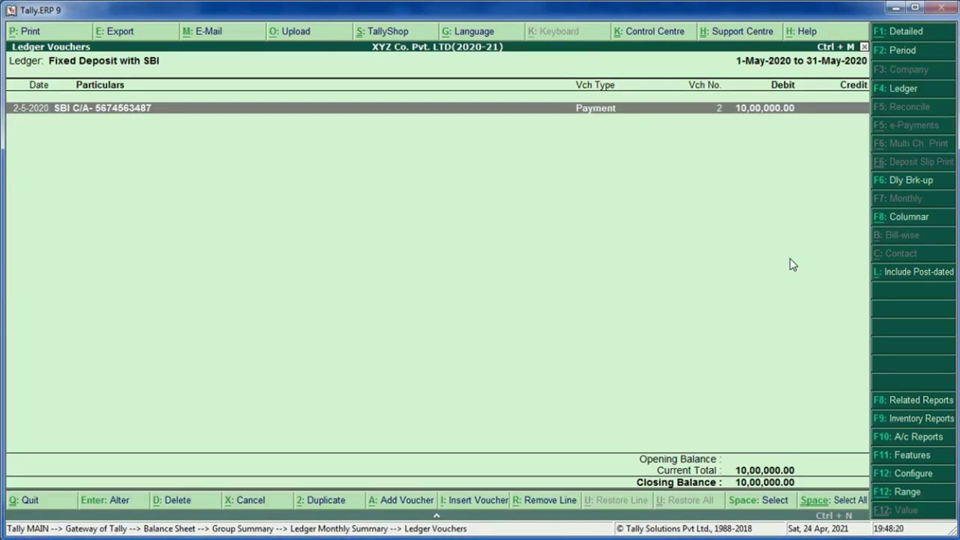
key("alt+a")
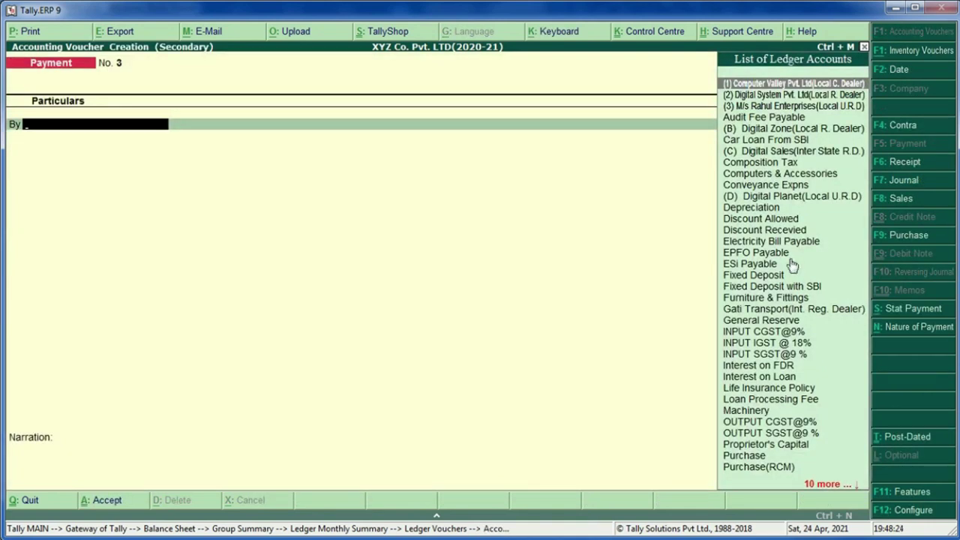
key("F7")
key("F2")
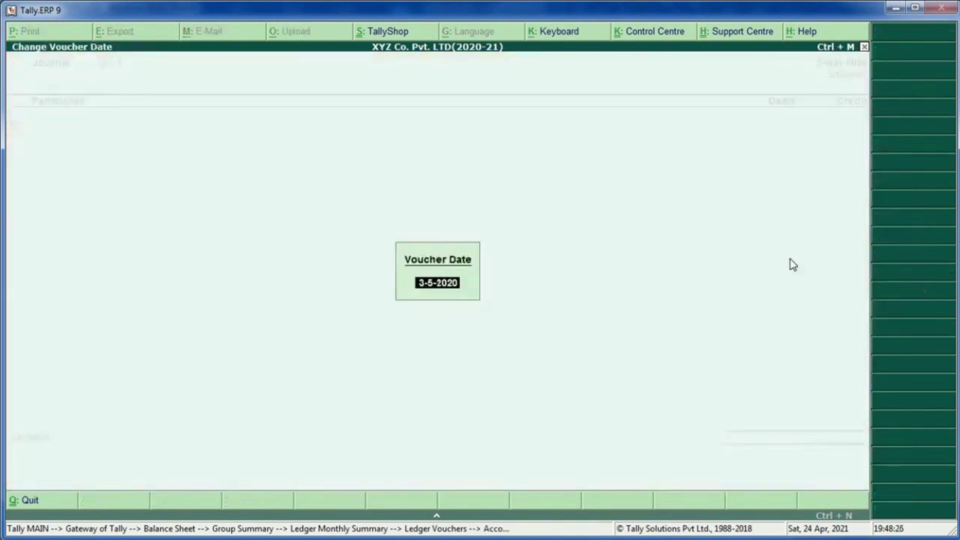
type("31.3.2021")
key("Return")
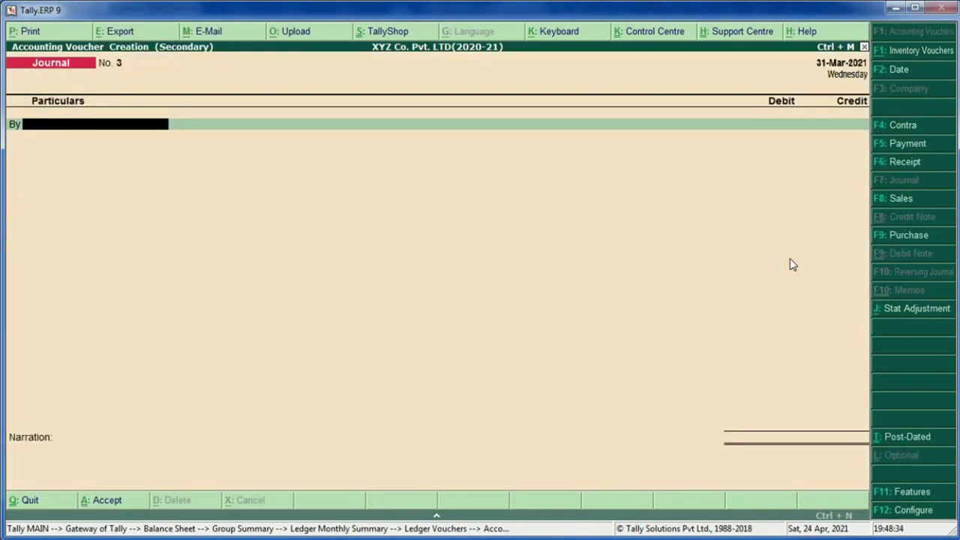
Consult the SBI interest certificate and choose Fixed Deposit with SBI as the journal's debit ledger.
key("alt+Tab")
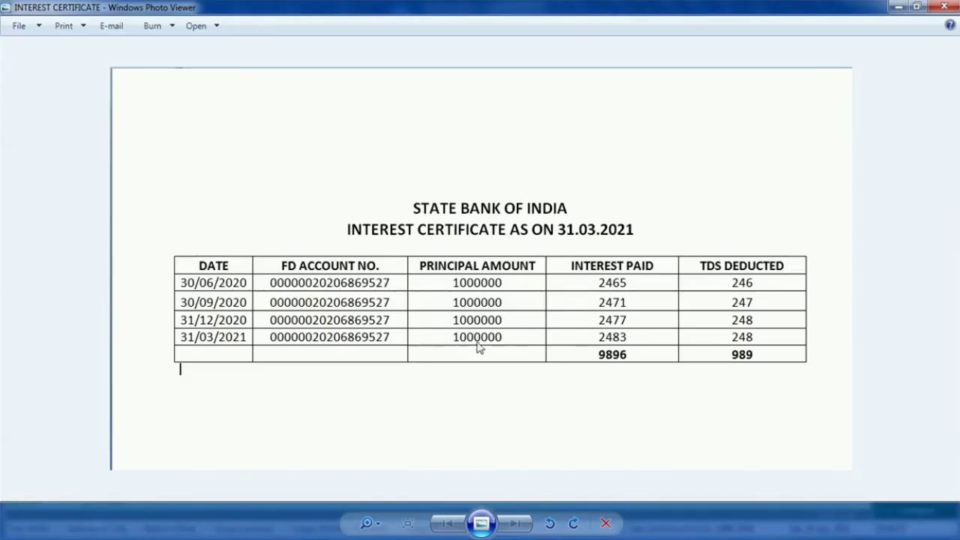
key("alt+Tab")
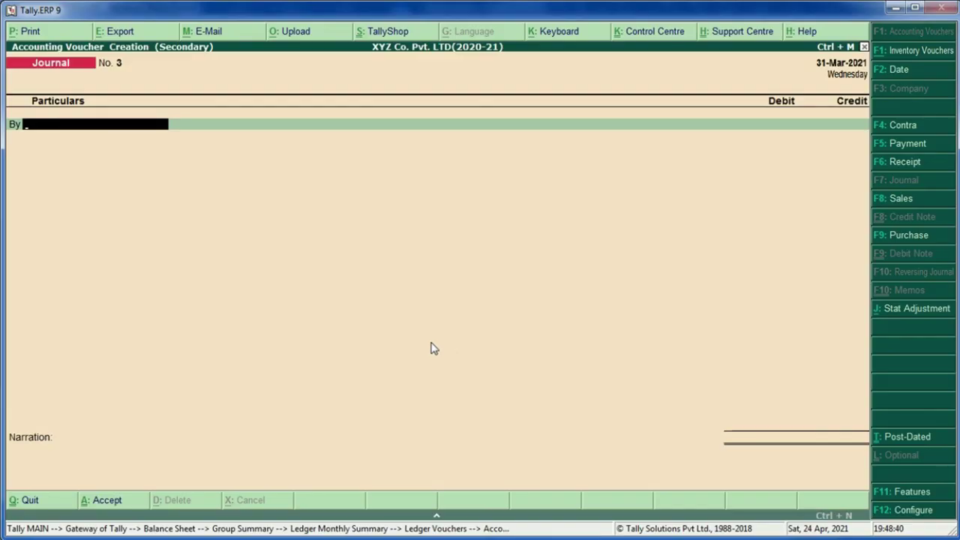
key("alt+Tab")
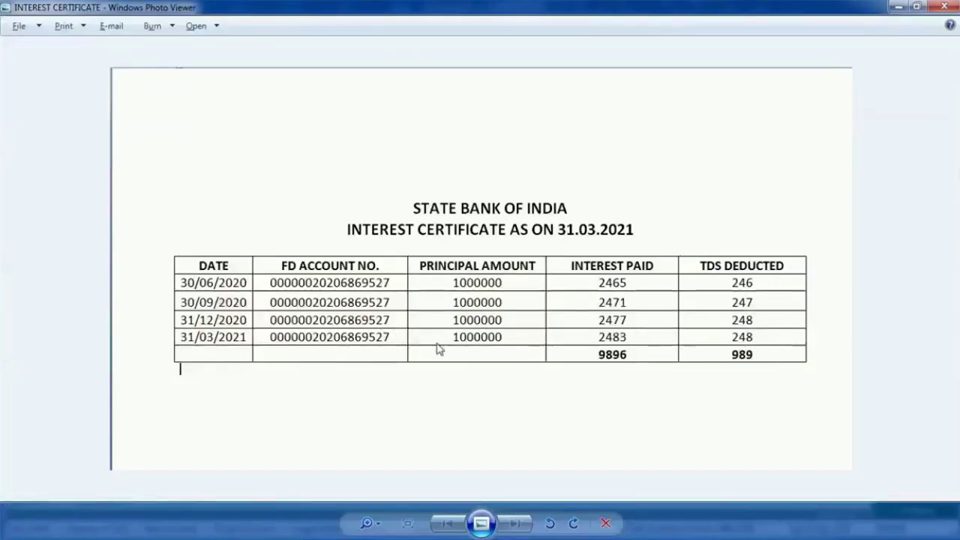
key("alt+Tab")
type("Fix")
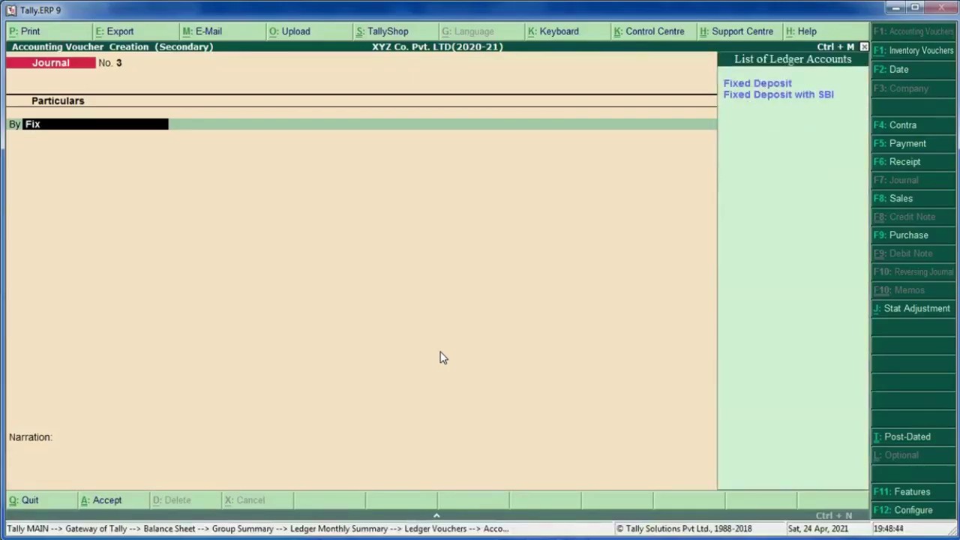
left_click(782, 103)
left_click(783, 102)
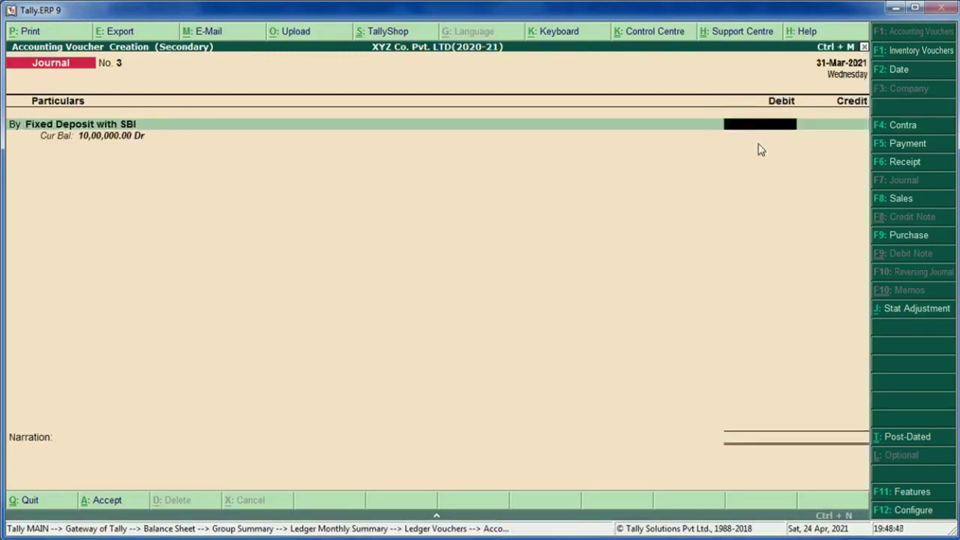
Debit Fixed Deposit with SBI 8,907, the certificate's total interest of 9896 less 989 TDS, and credit Interest on FDR with 8,907.
key("alt+Tab")
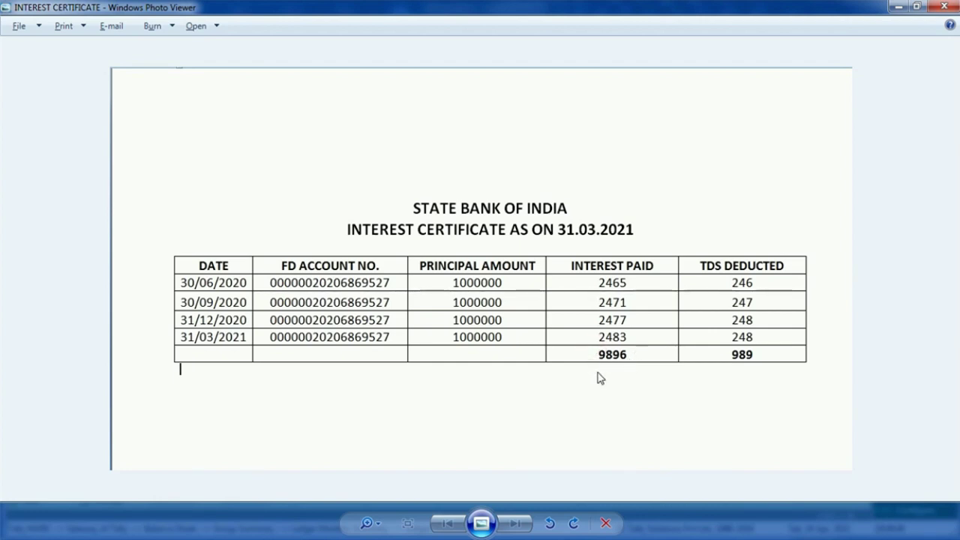
key("alt+Tab")
key("alt+Tab")
key("alt+Tab")
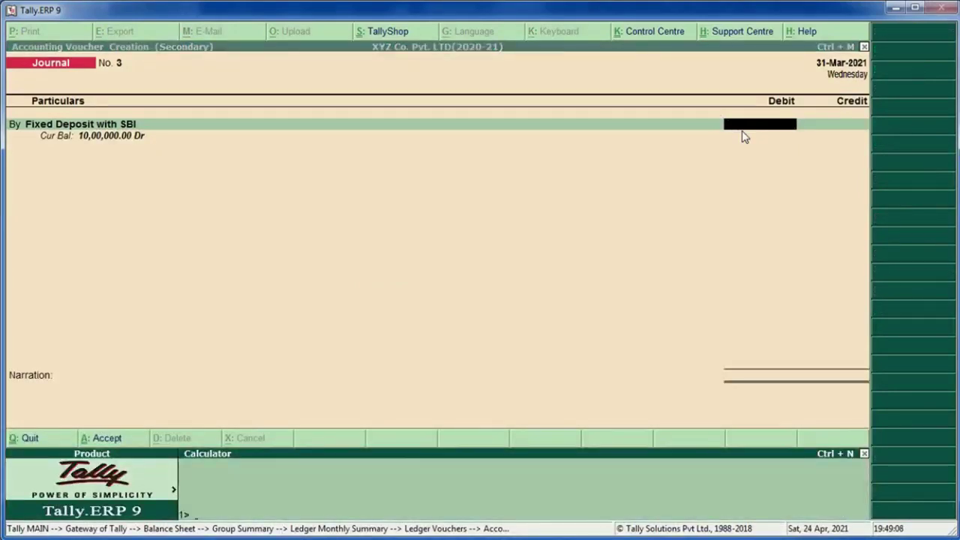
key("alt+Tab")
key("alt+Tab")
type("-989")
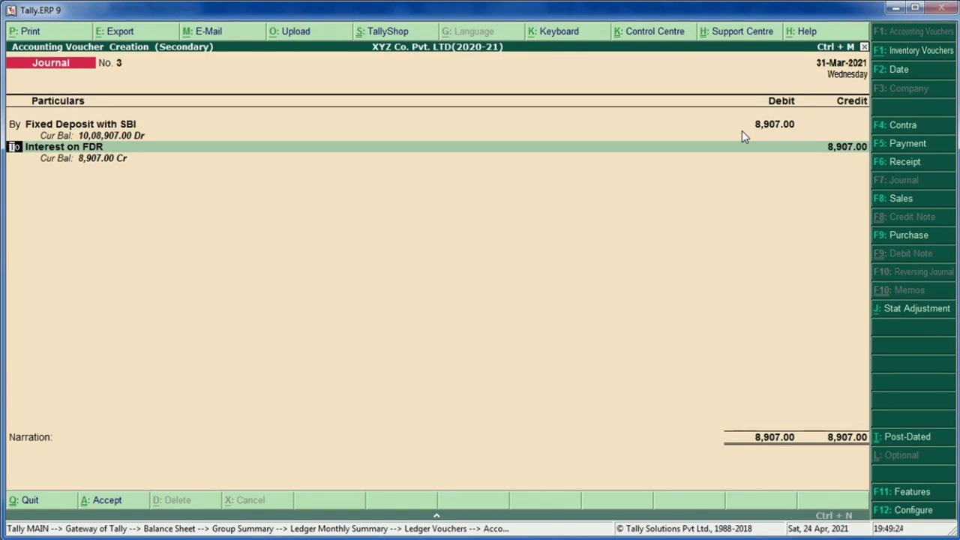
Insert a second debit line above Interest on FDR in the journal and choose TDS Receivable (A.Y. 2021-22) as its ledger.
type("b")
key("Return")
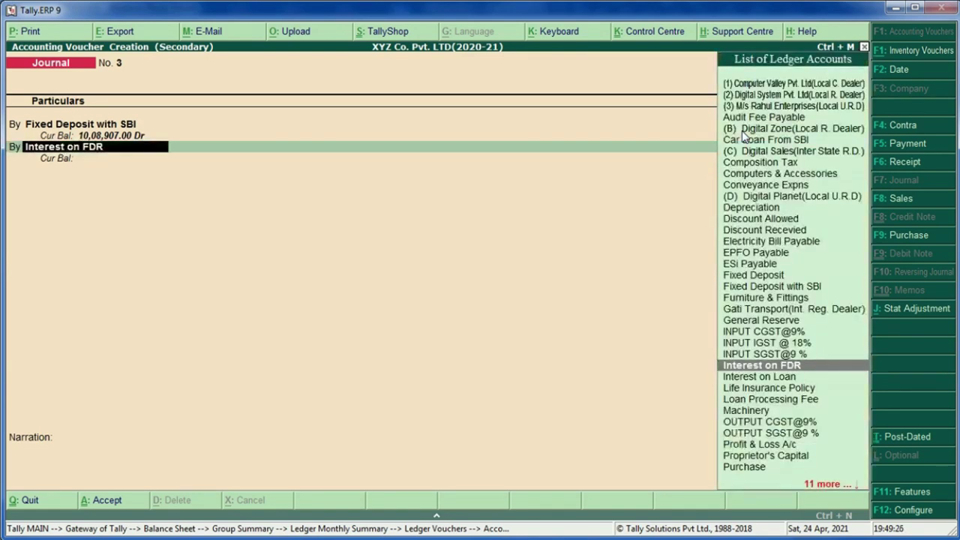
key("Return")
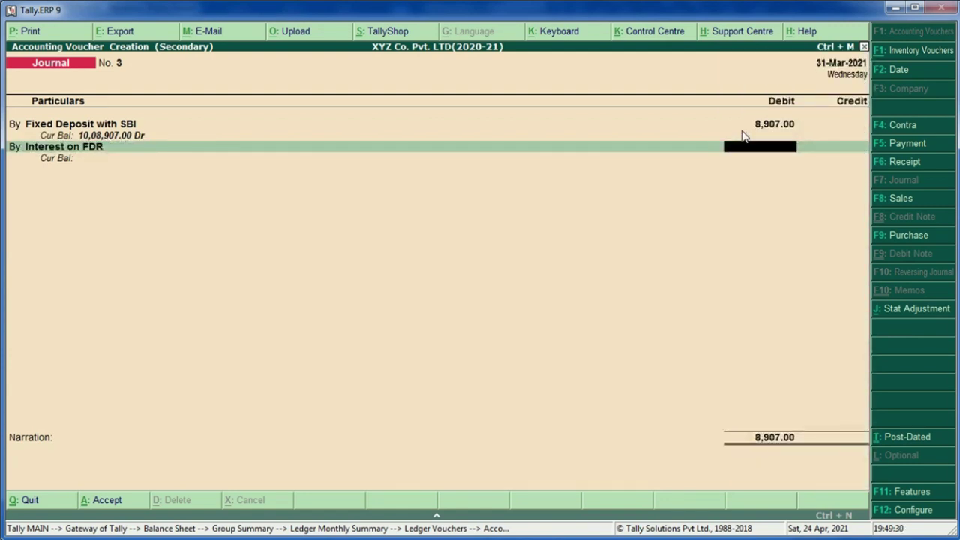
key("Return")
key("BackSpace")
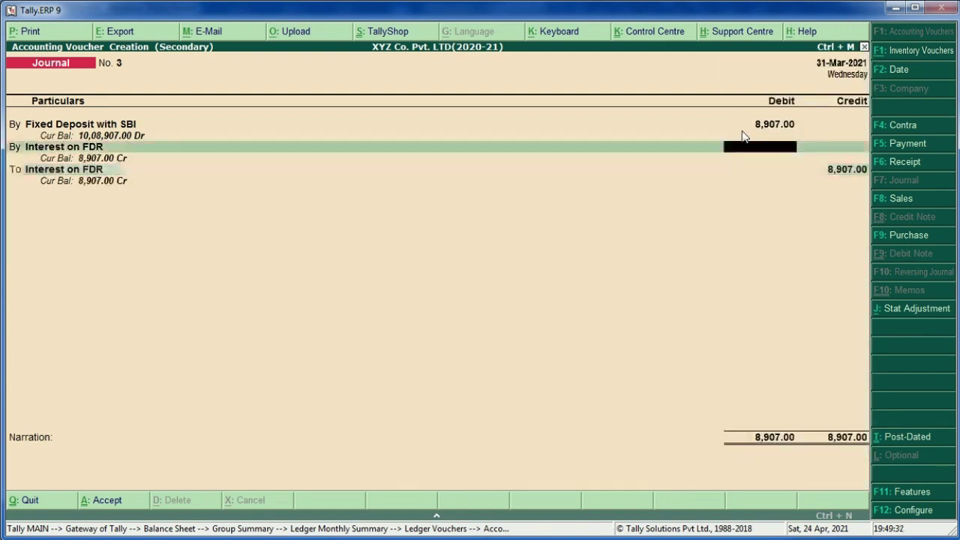
key("BackSpace")
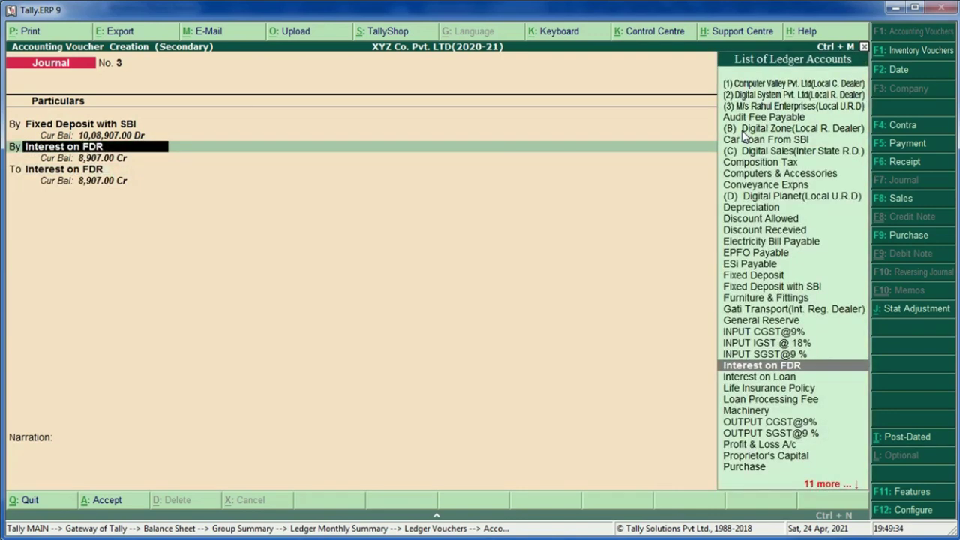
type("Td")
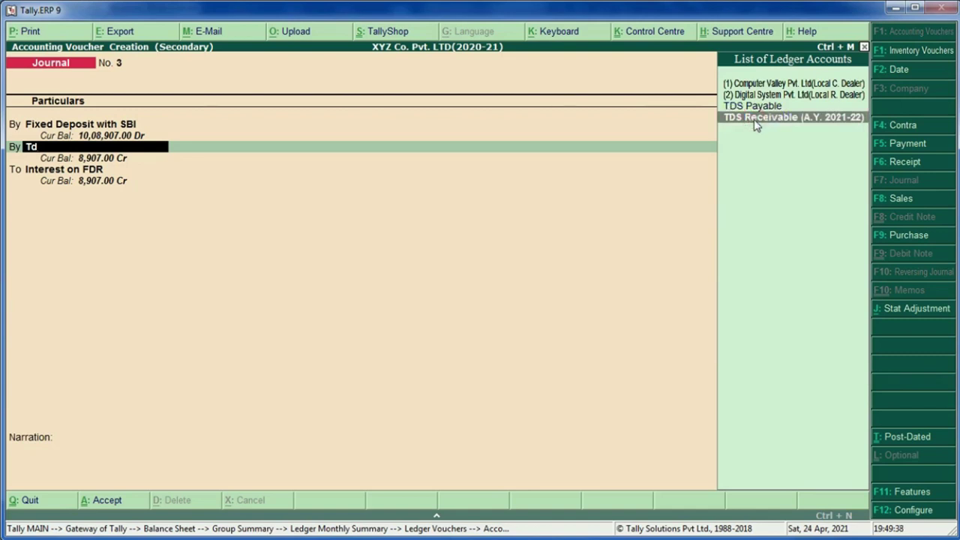
left_click(756, 119)
key("BackSpace")
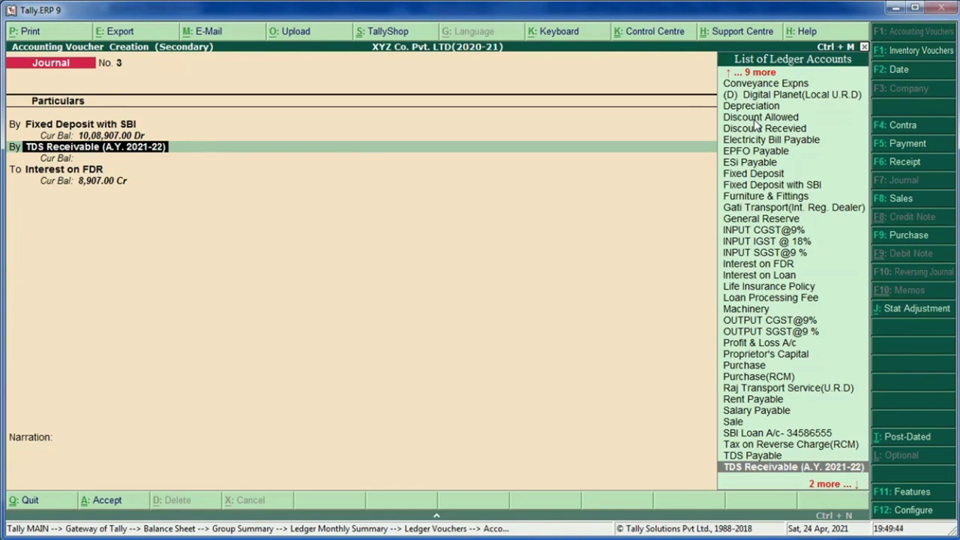
key("Return")
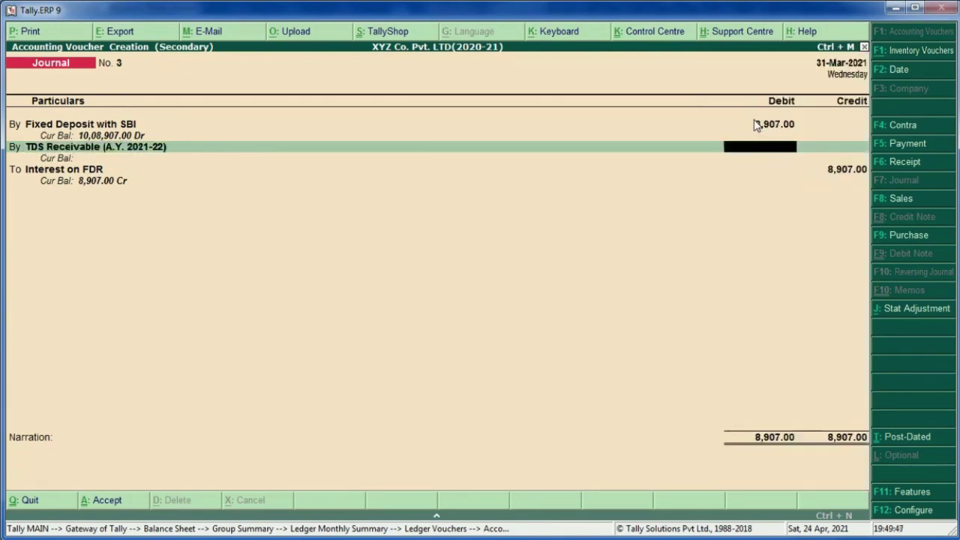
Inspect the group of the TDS Receivable (A.Y. 2021-22) ledger in its master and leave it without saving changes.
key("BackSpace")
key("ctrl+Return")
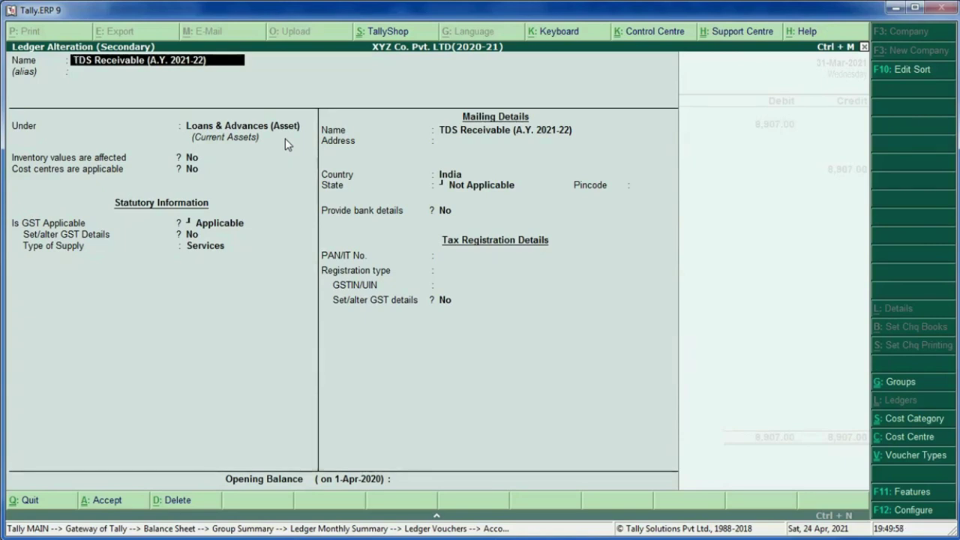
key("BackSpace")
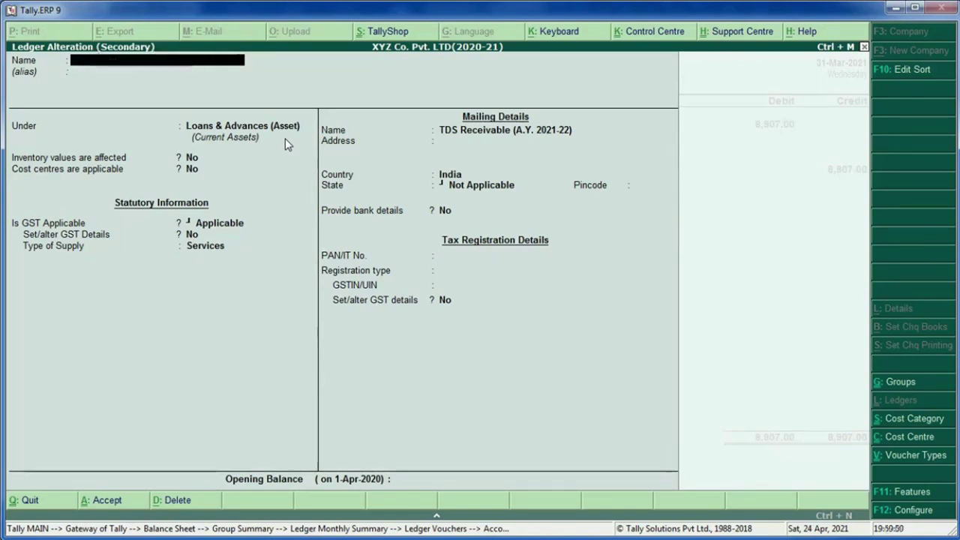
key("Escape")
key("y")
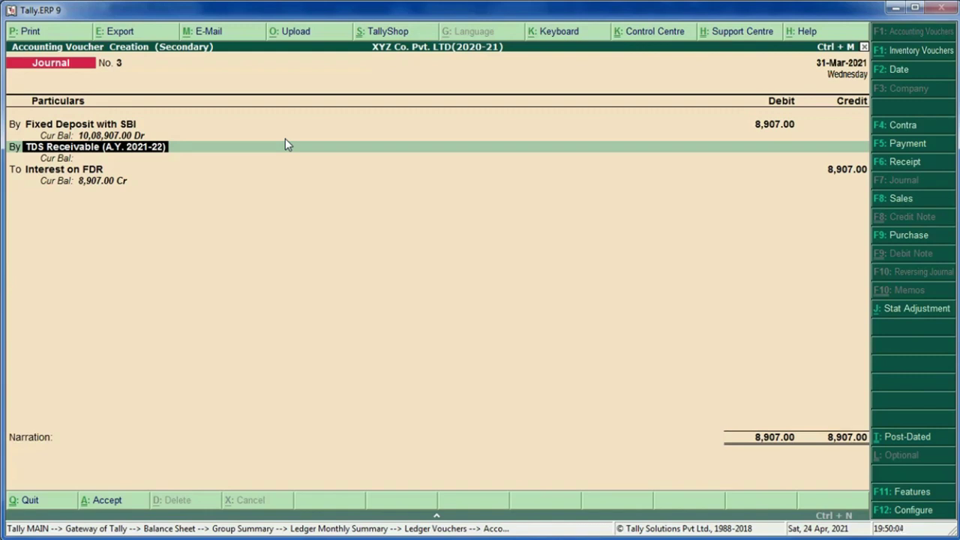
Consult the SBI interest certificate for the total TDS deducted and debit TDS Receivable (A.Y. 2021-22) with 989.
key("Return")
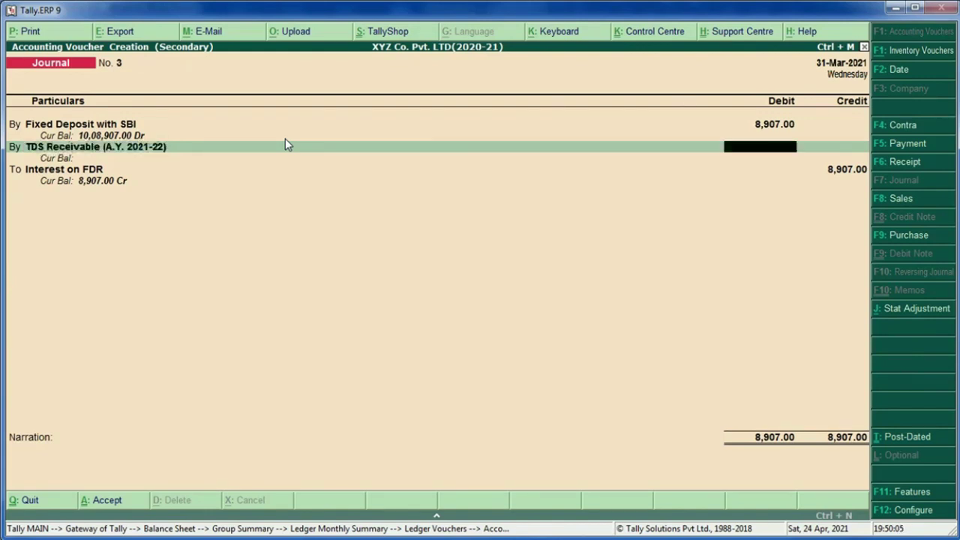
key("alt+Tab")
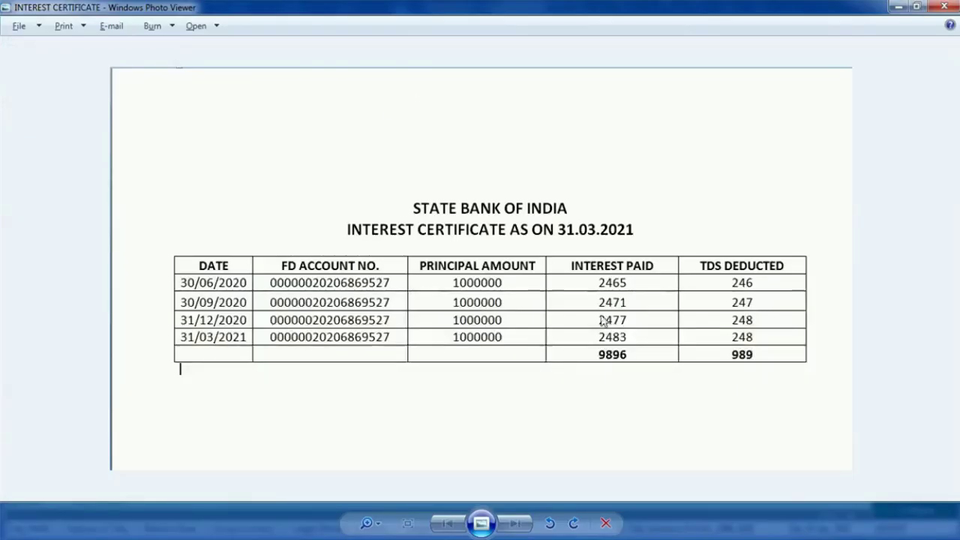
key("alt+Tab")
type("989")
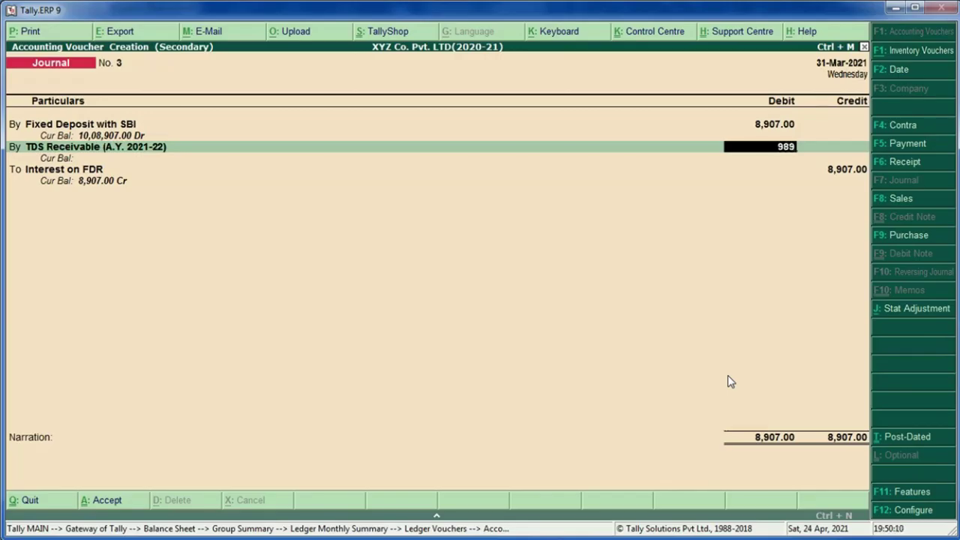
key("Return")
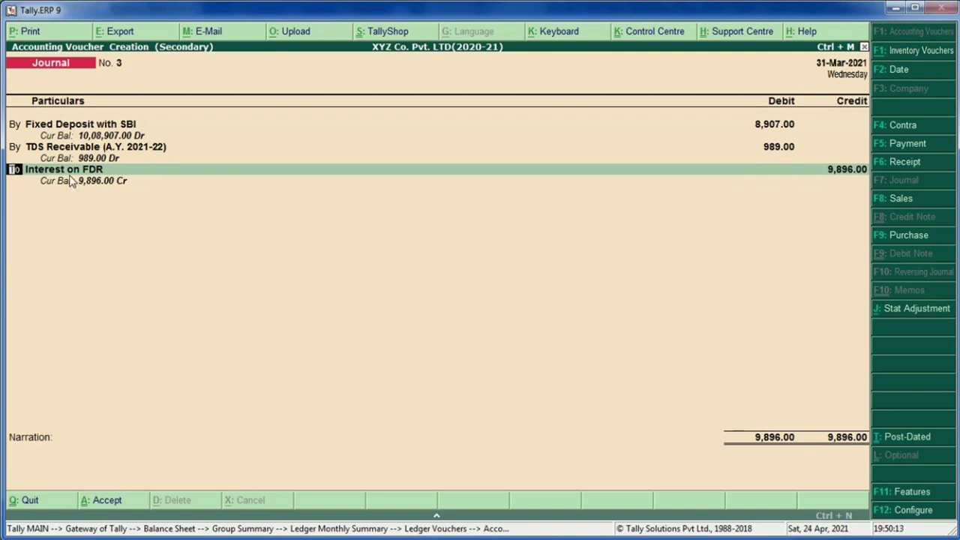
Credit Interest on FDR with 9,896, check it against the interest certificate, and save the journal without a narration.
key("Return")
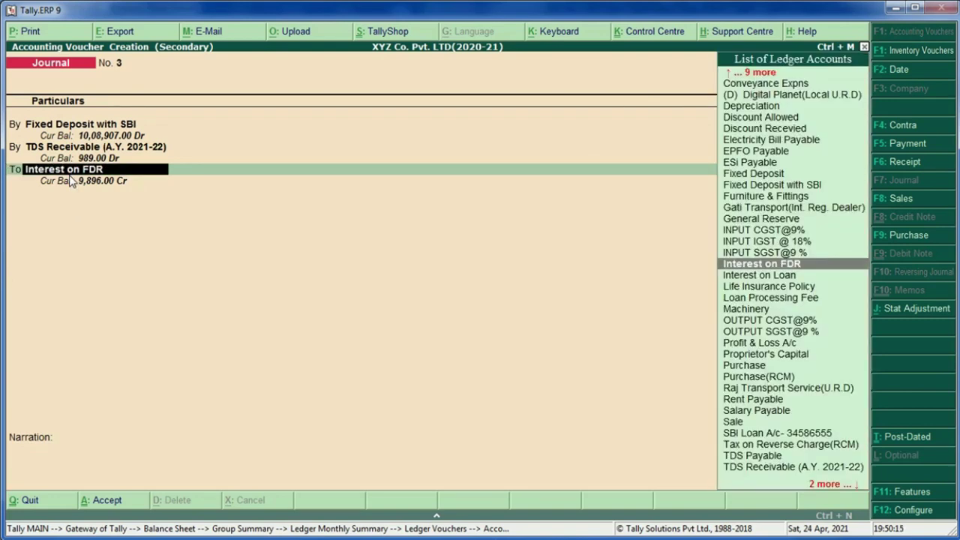
key("Return")
key("alt+Tab")
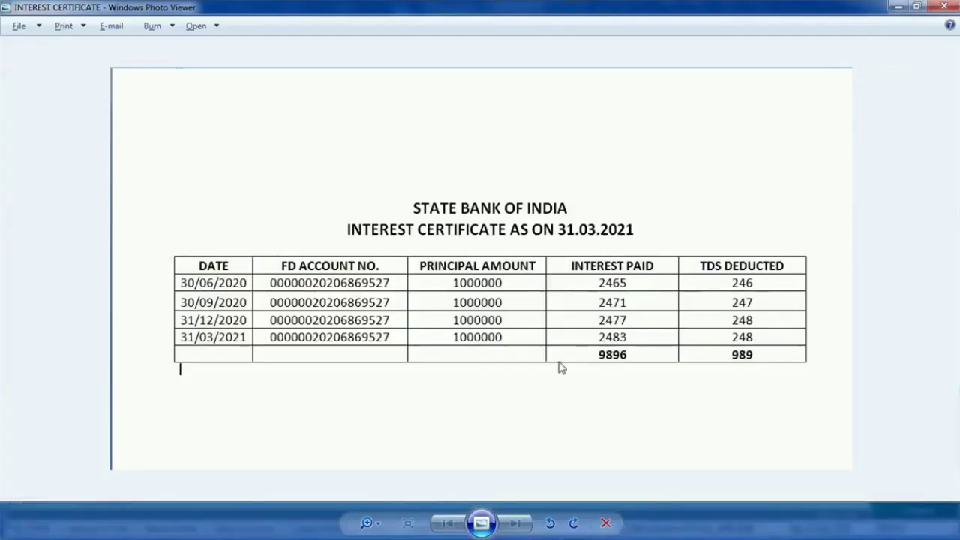
key("alt+Tab")
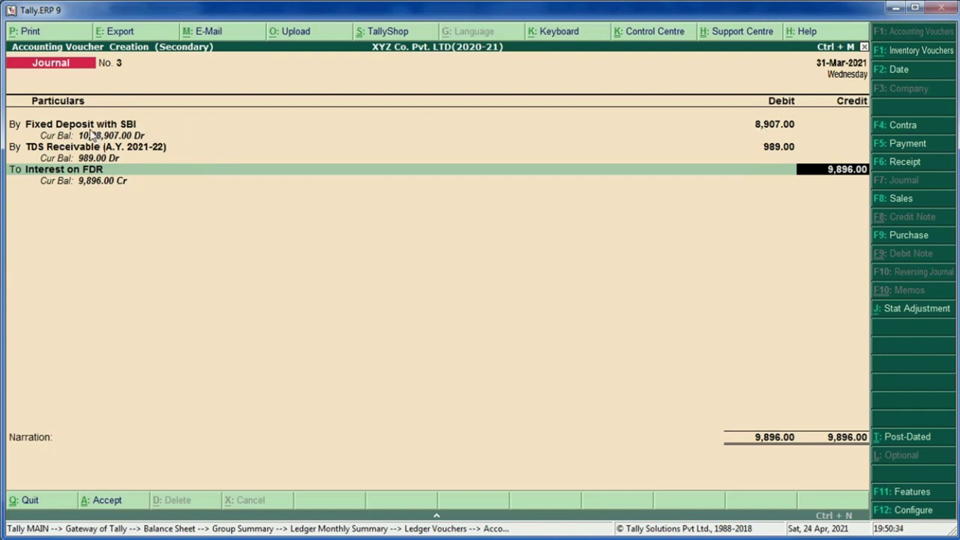
key("Return")
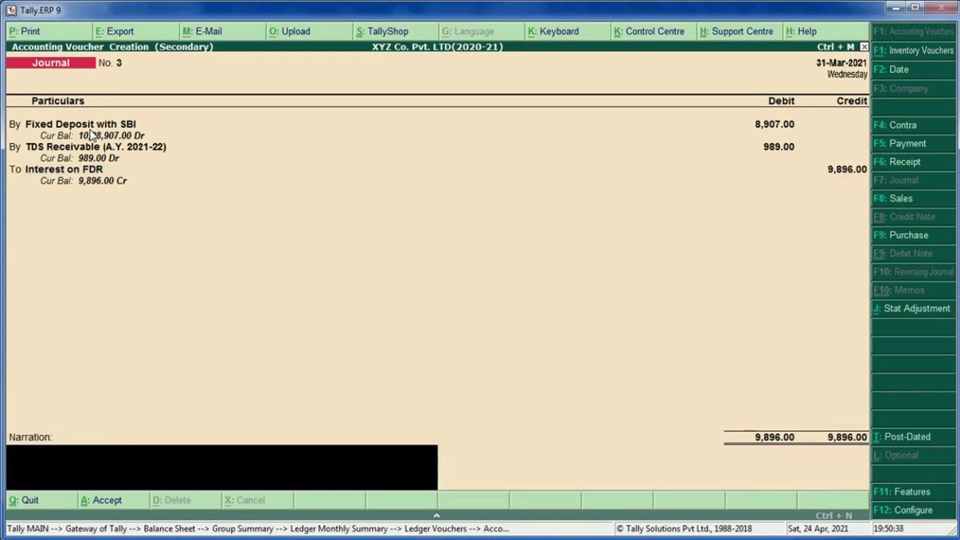
key("ctrl+a")
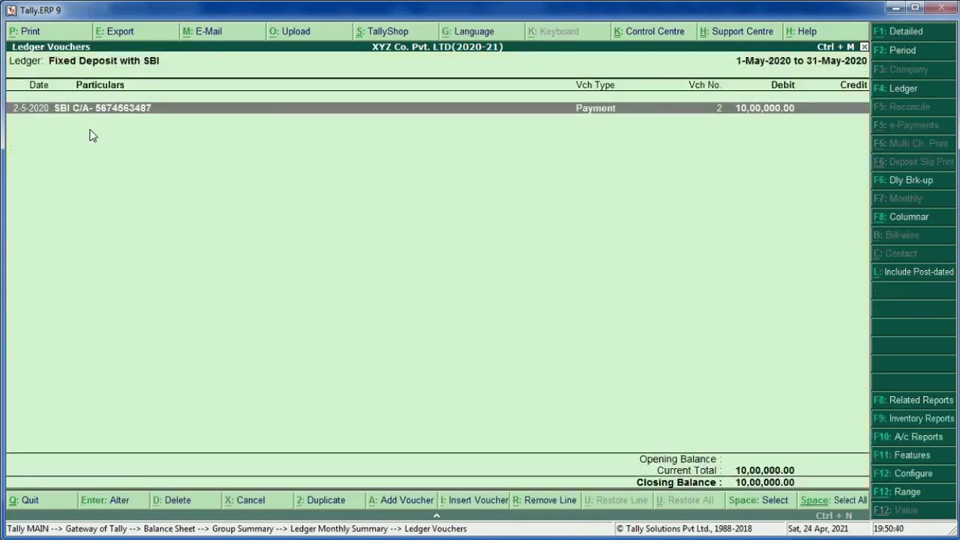
Extend the Fixed Deposit with SBI ledger's period to the end of March 2021 to review the new journal.
key("F2")
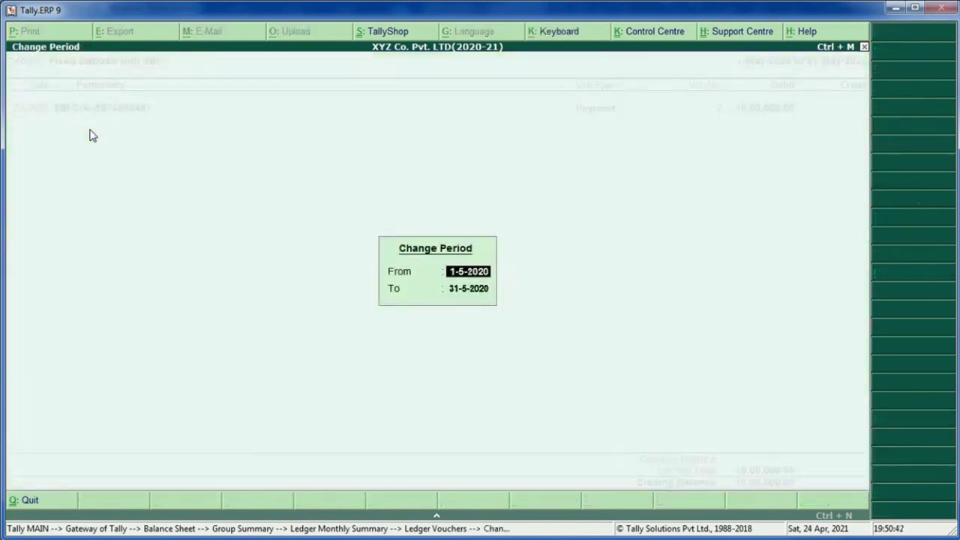
key("Return")
type("ma21")
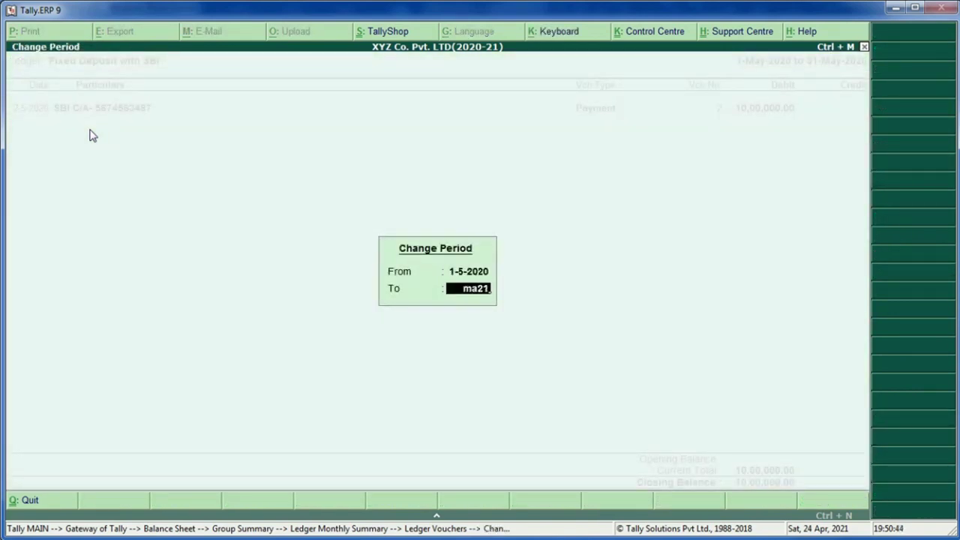
key("Return")
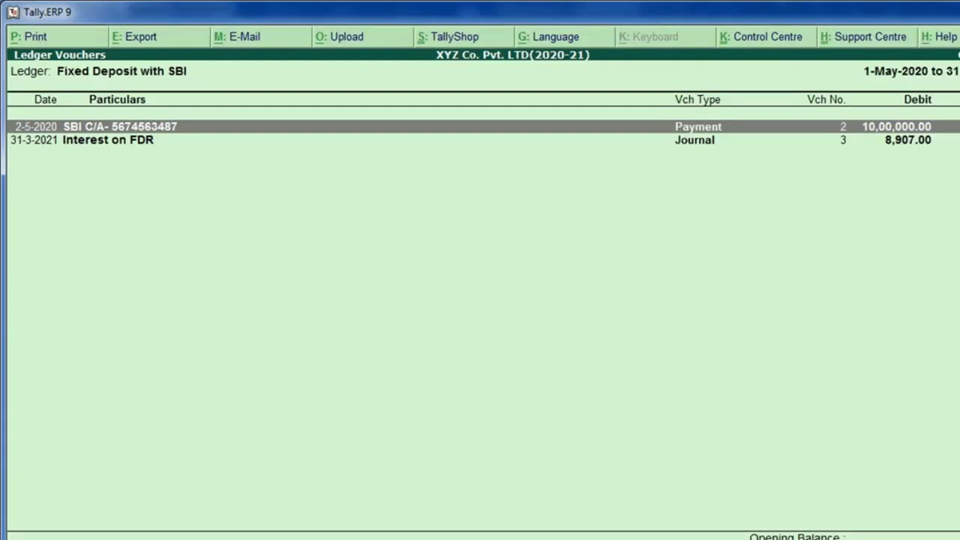
Leave the Fixed Deposit with SBI vouchers and open the Machinery ledger's March vouchers under Fixed Assets in the Balance Sheet.
key("Escape")
key("Escape")
key("Escape")
key("Escape")
key("Escape")
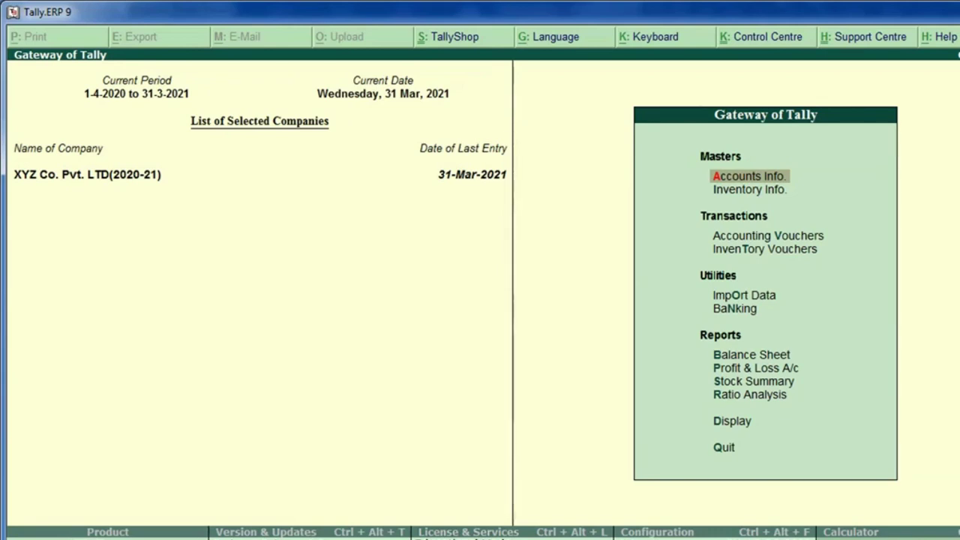
key("b")
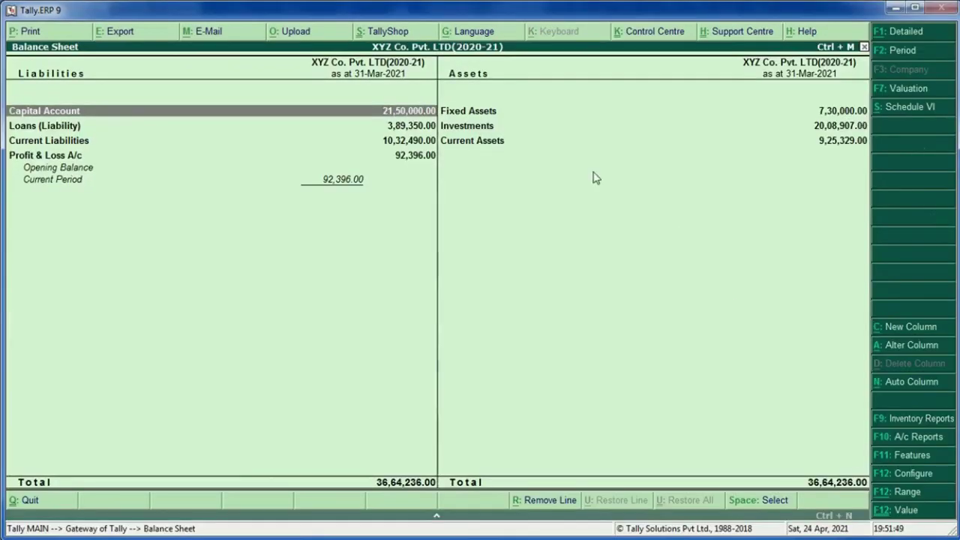
left_click(488, 111)
left_click(489, 111)
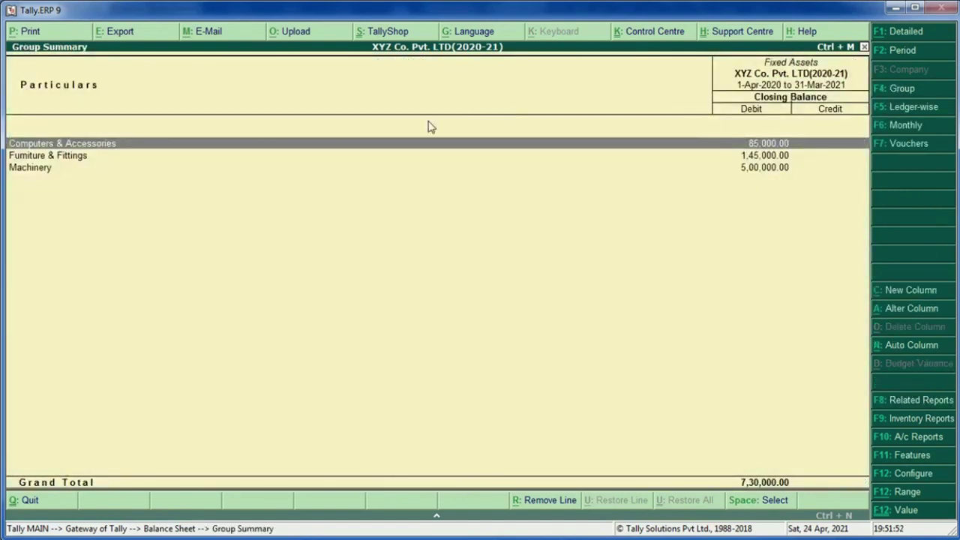
left_click(39, 169)
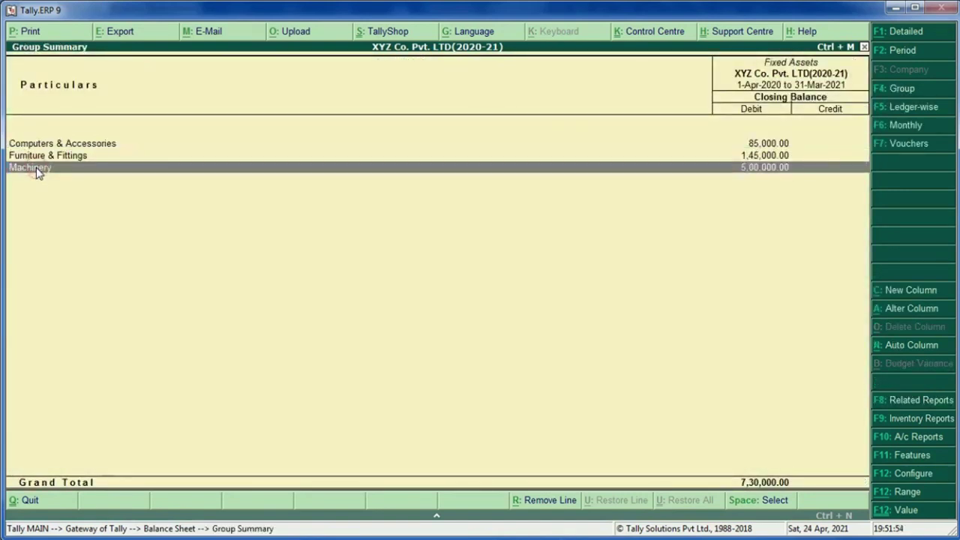
left_click(38, 172)
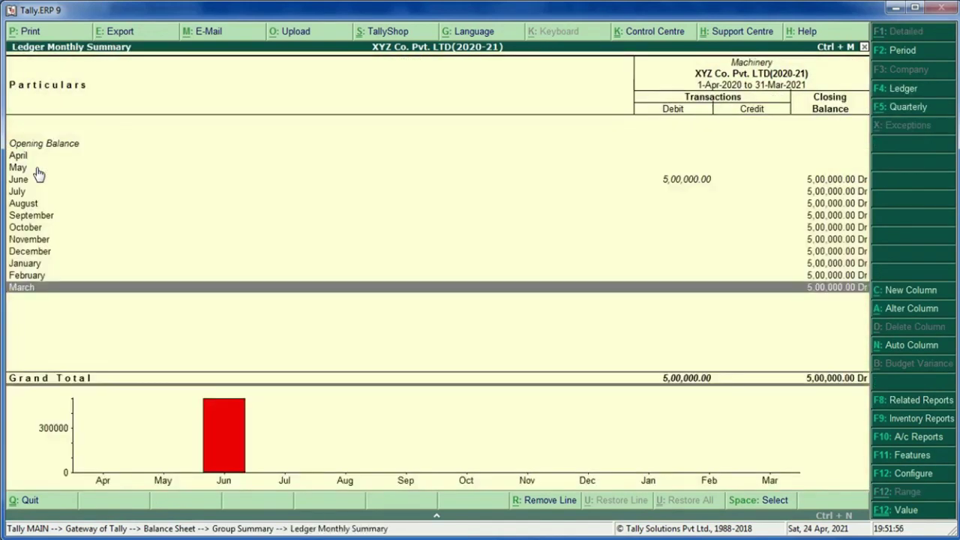
key("Return")
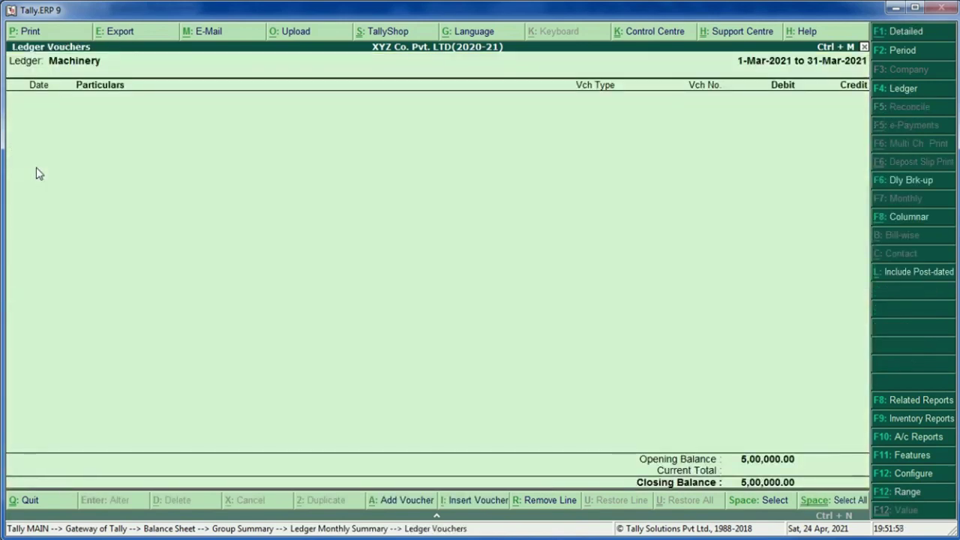
Add a journal voucher dated 31.3.21 from the Machinery ledger vouchers.
key("alt+a")
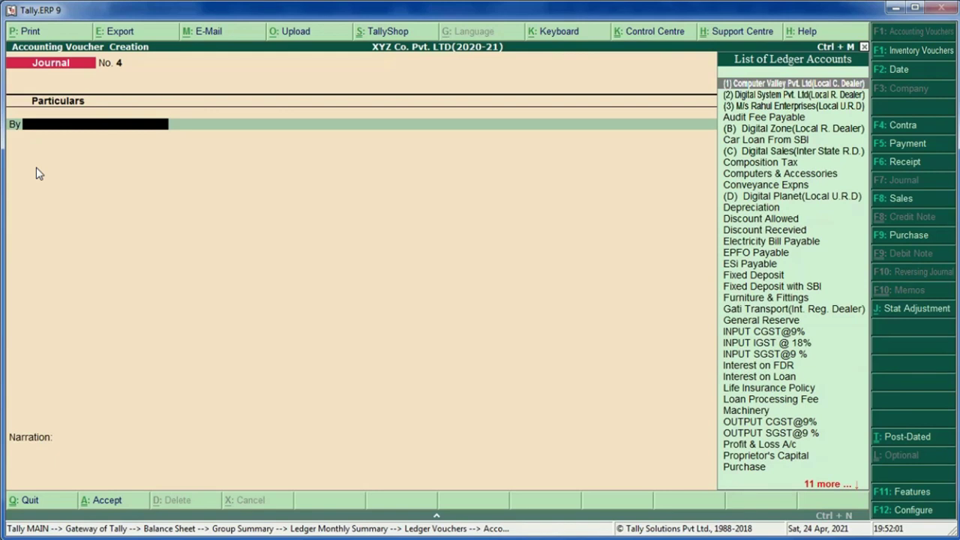
key("F2")
type("31")
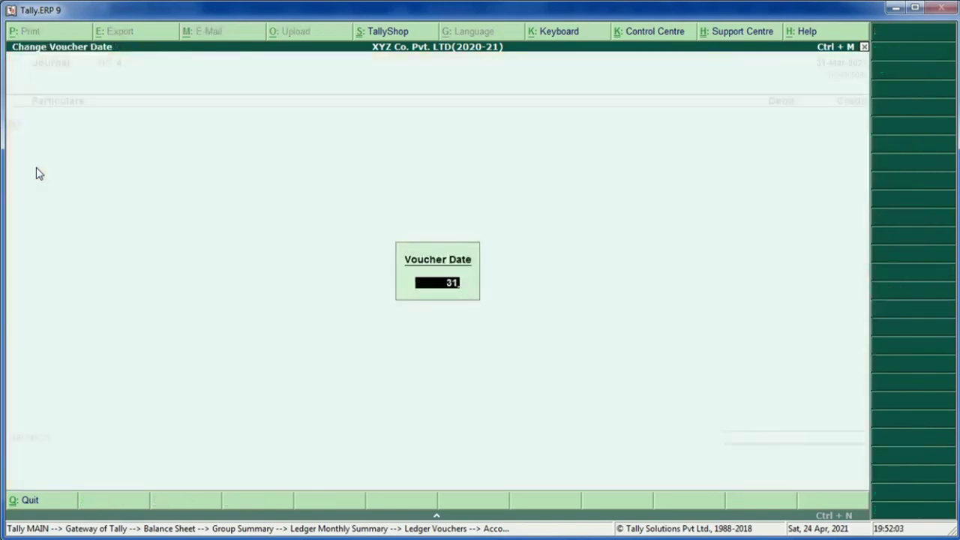
type(".3.21")
key("Return")
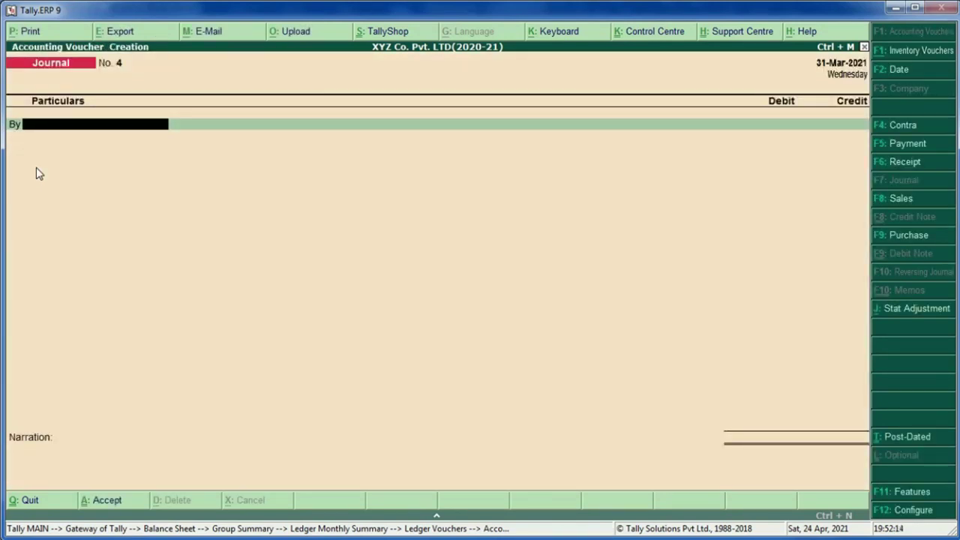
Choose Depreciation as the journal's debit ledger and check the group in its ledger master.
type("Dep")
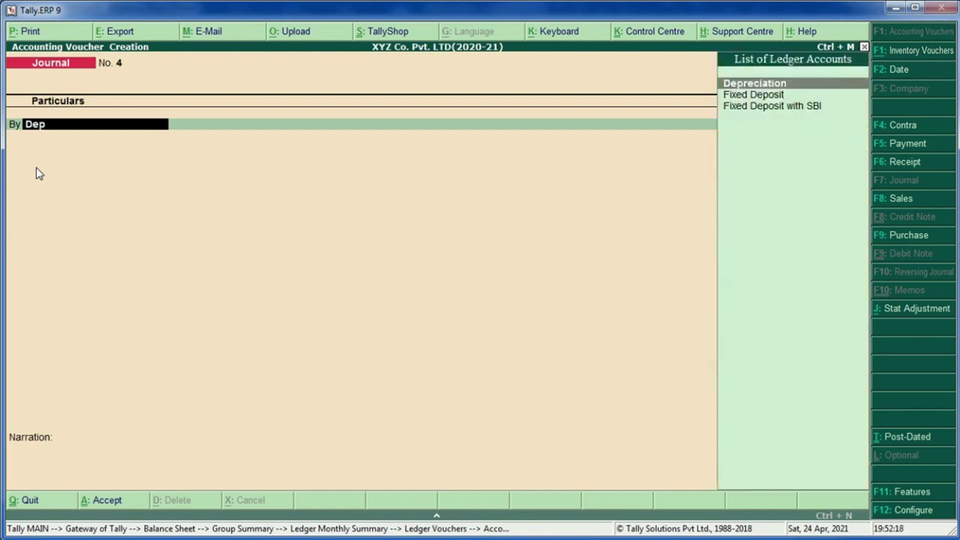
key("Return")
key("BackSpace")
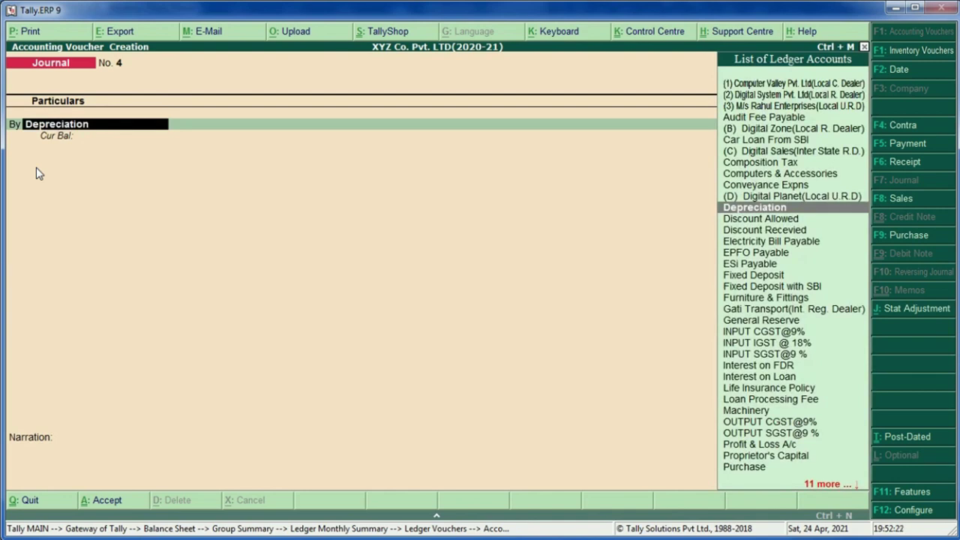
key("ctrl+Return")
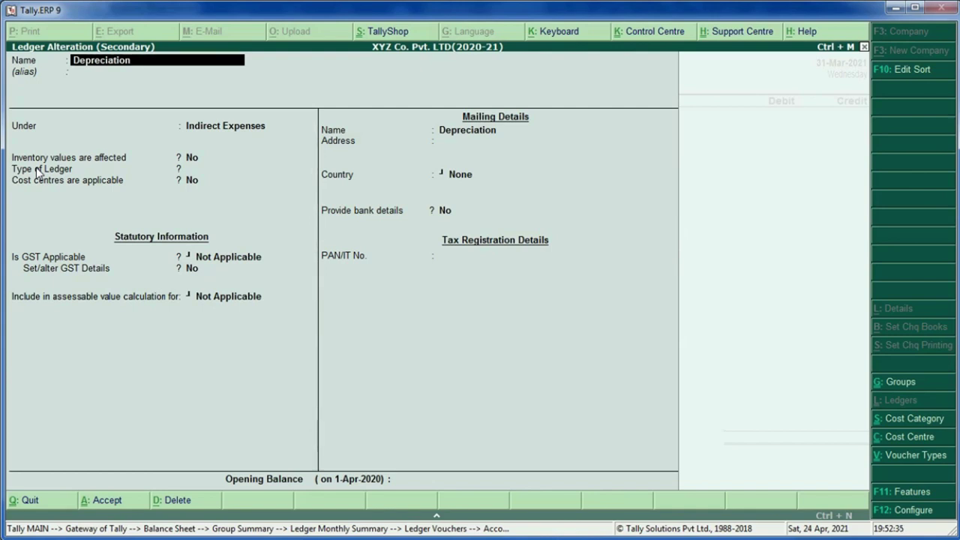
key("ctrl+a")
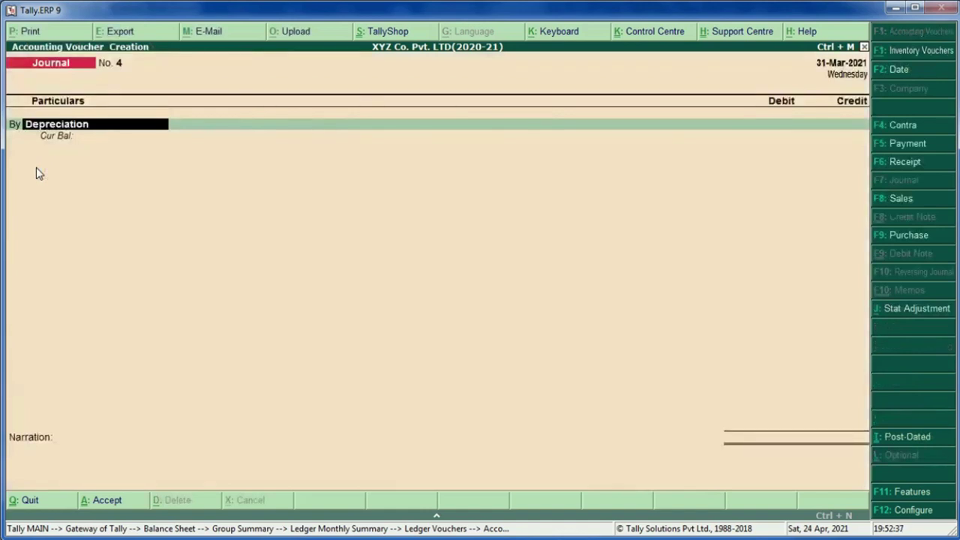
Record depreciation of 75,000 debited to Depreciation and credited to Machinery, and save the journal without a narration.
key("Return")
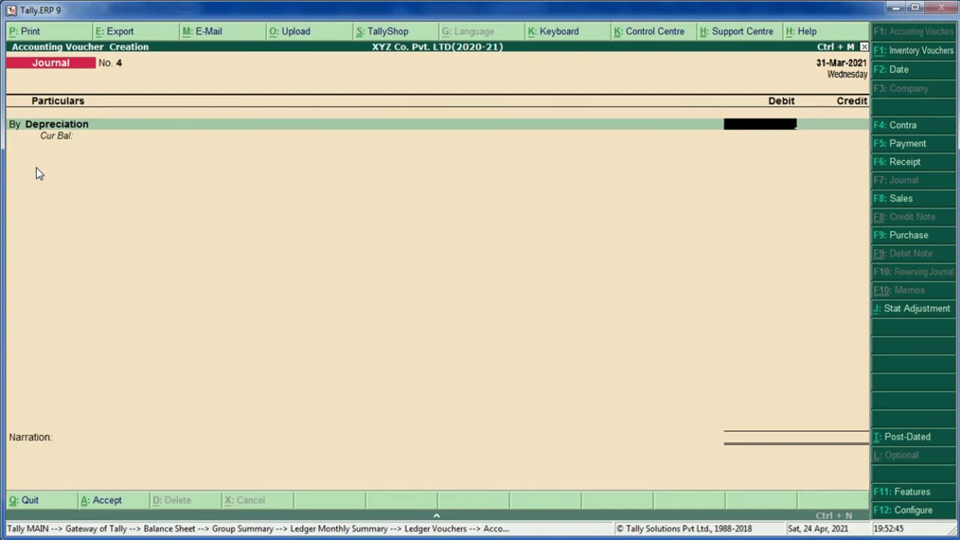
type("75,000")
key("Return")
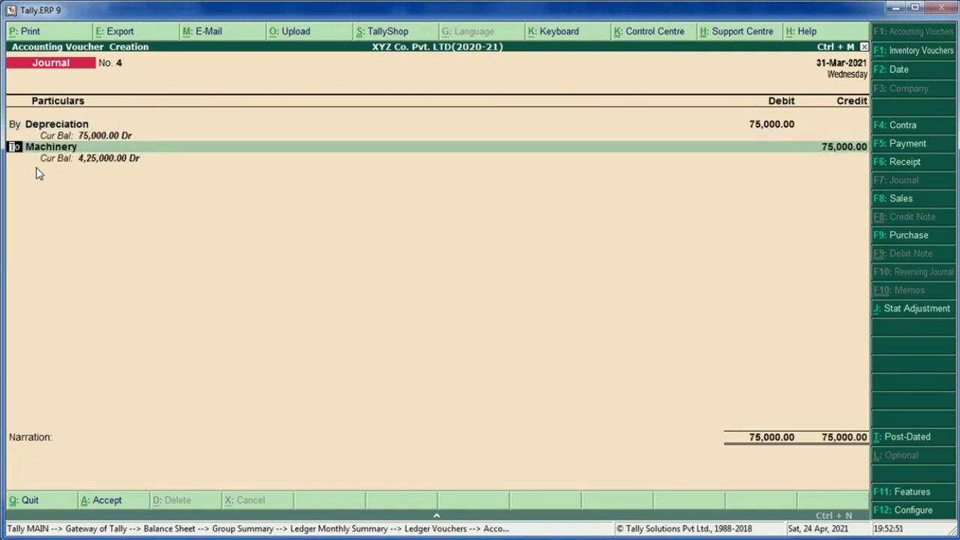
key("Return")
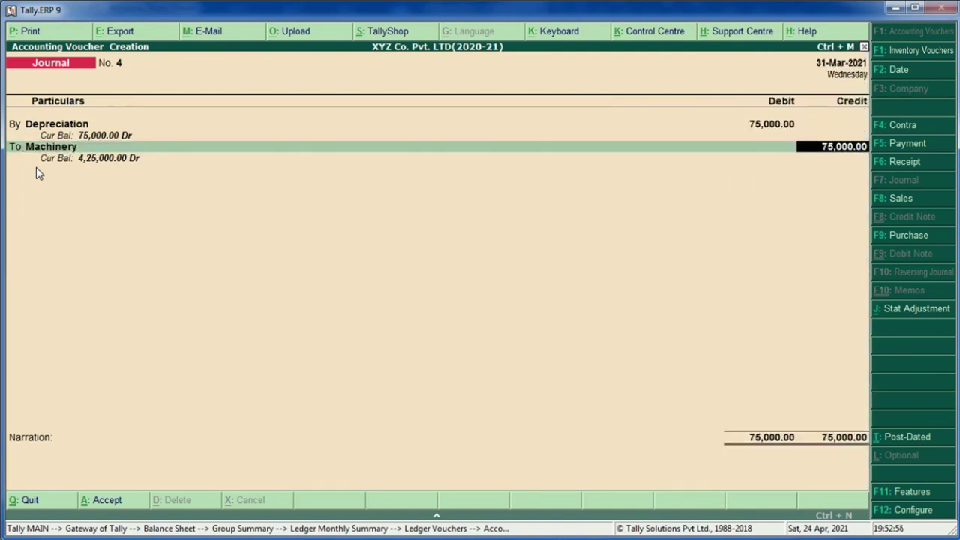
key("Return")
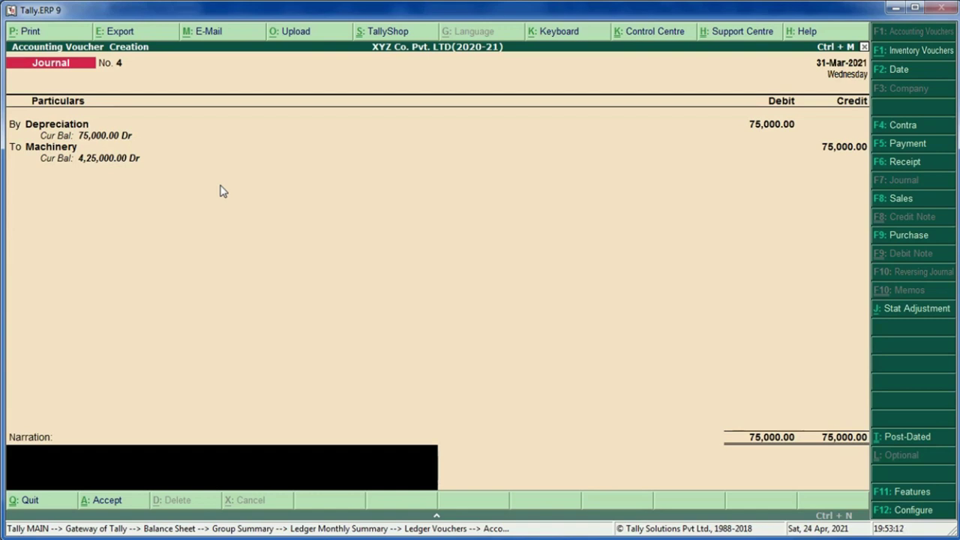
key("ctrl+a")
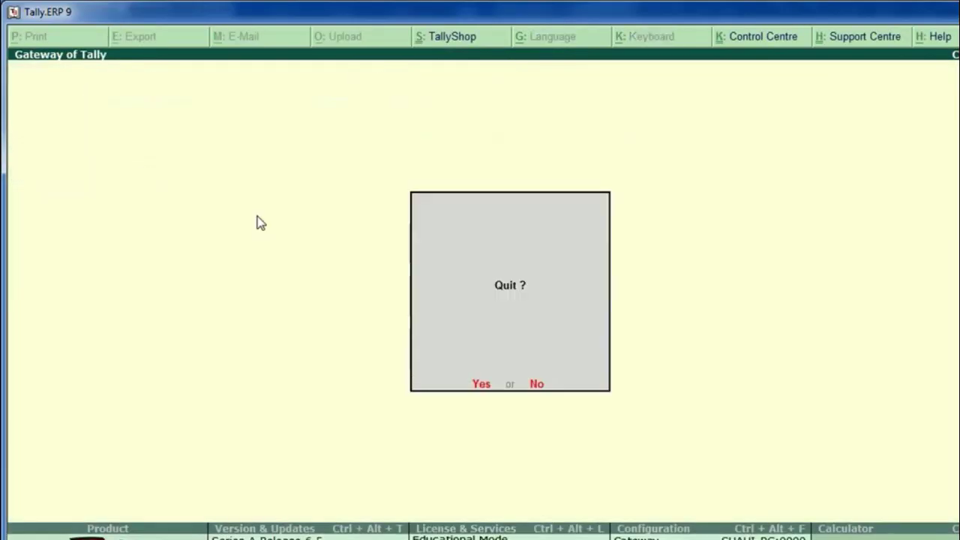
key("Escape")
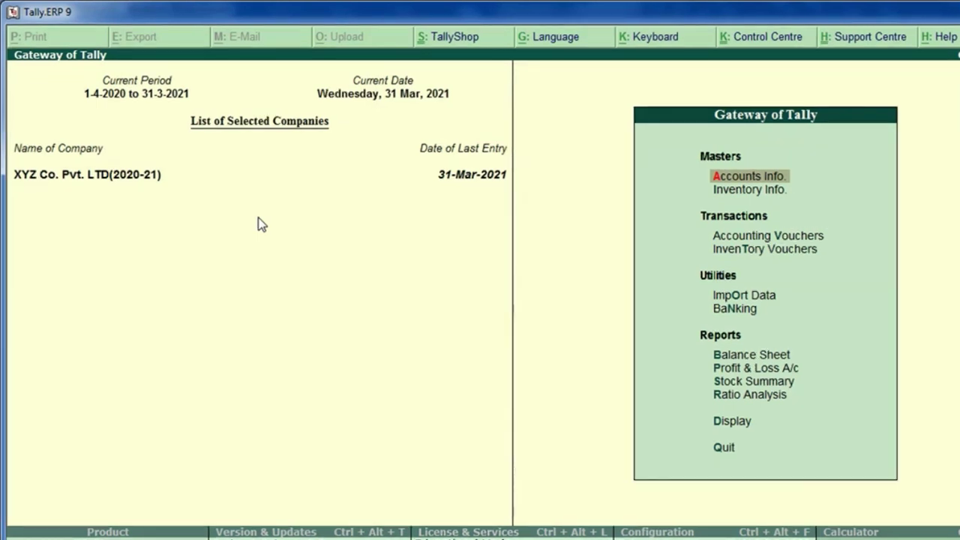
Check the Profit & Loss A/c balance in the Balance Sheet and return to the Gateway of Tally.
key("b")
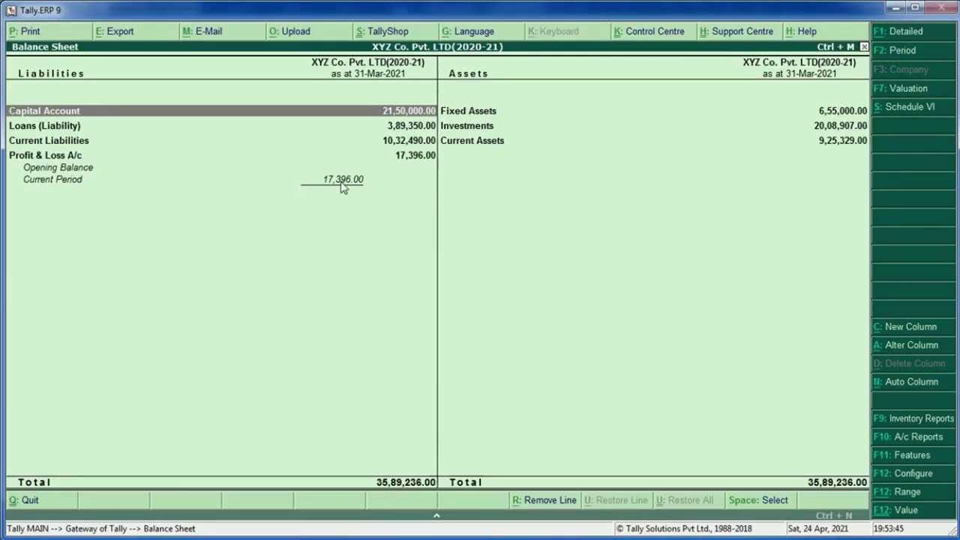
left_click(410, 157)
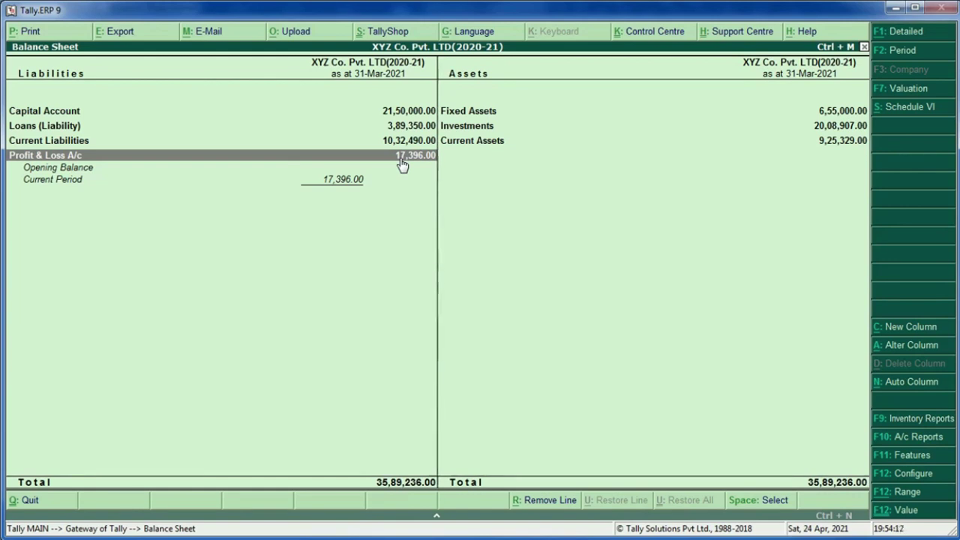
key("Escape")
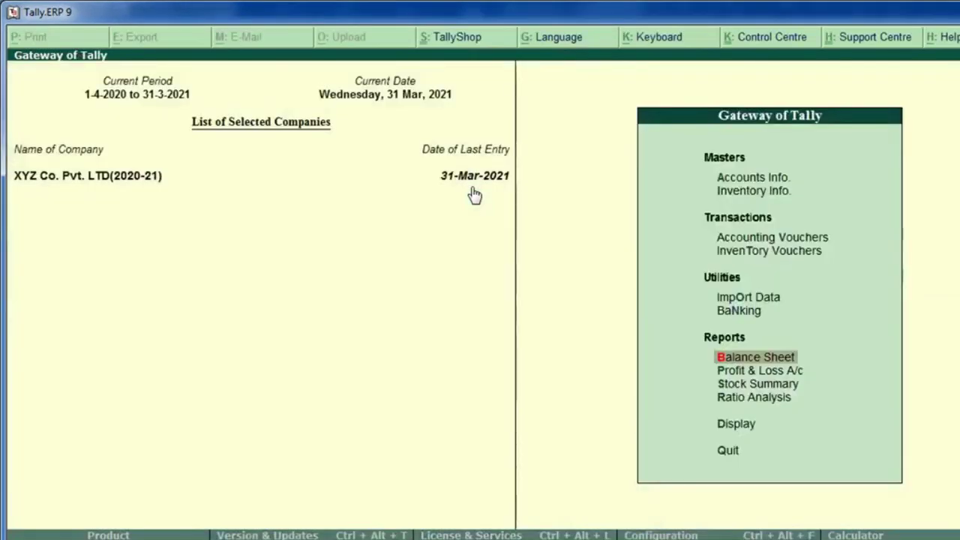
Start a new journal voucher from the Gateway and date it 31.03.21.
key("v")
key("F2")
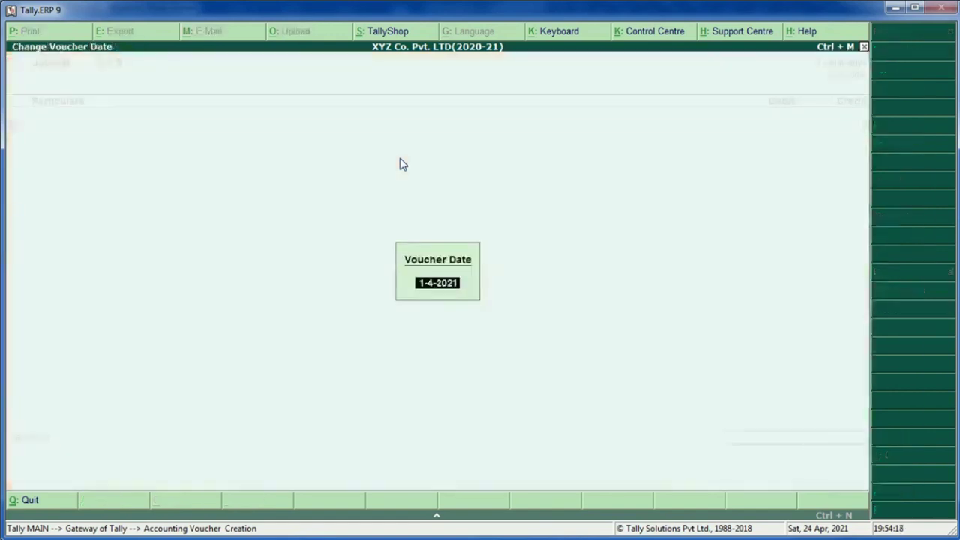
type("31.03.21")
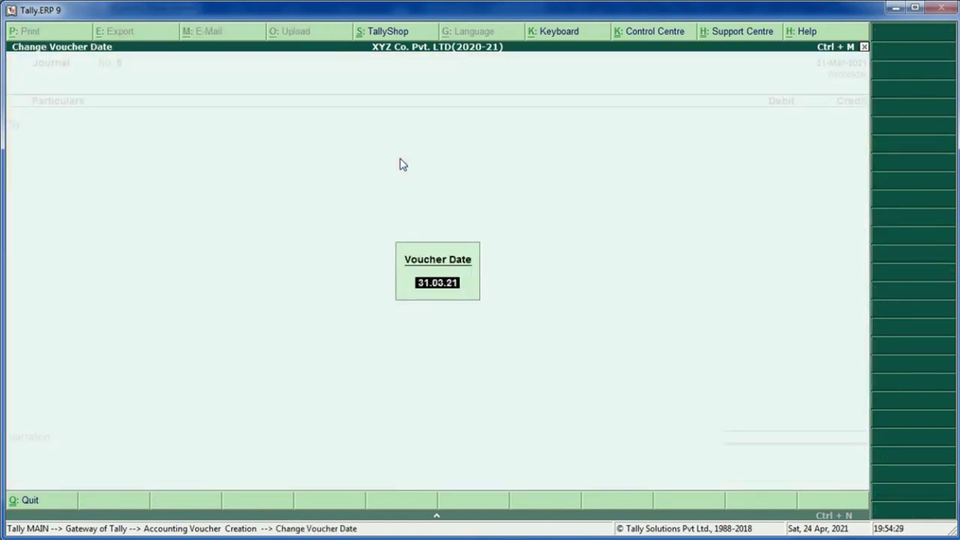
key("Return")
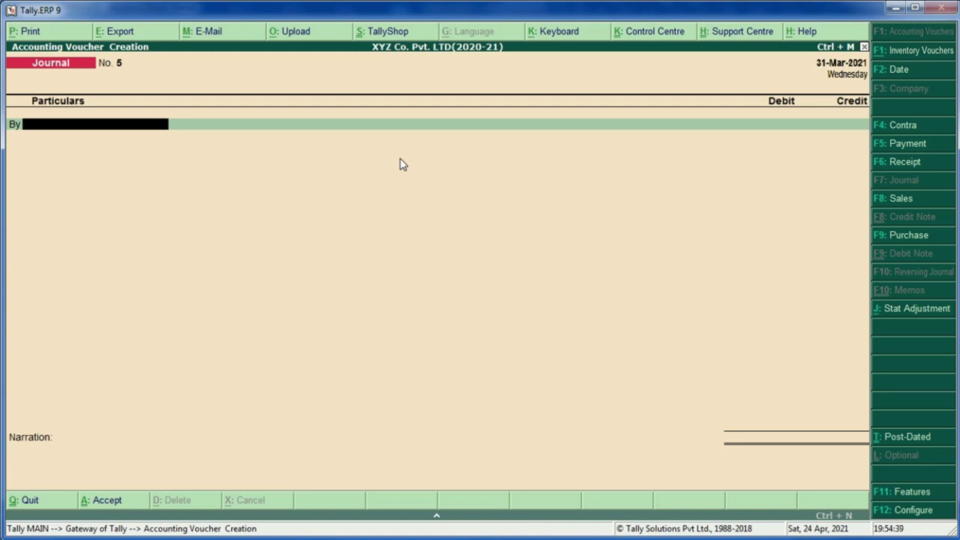
Debit Profit & Loss A/c with 17,396 in the new journal voucher.
type("Pro")
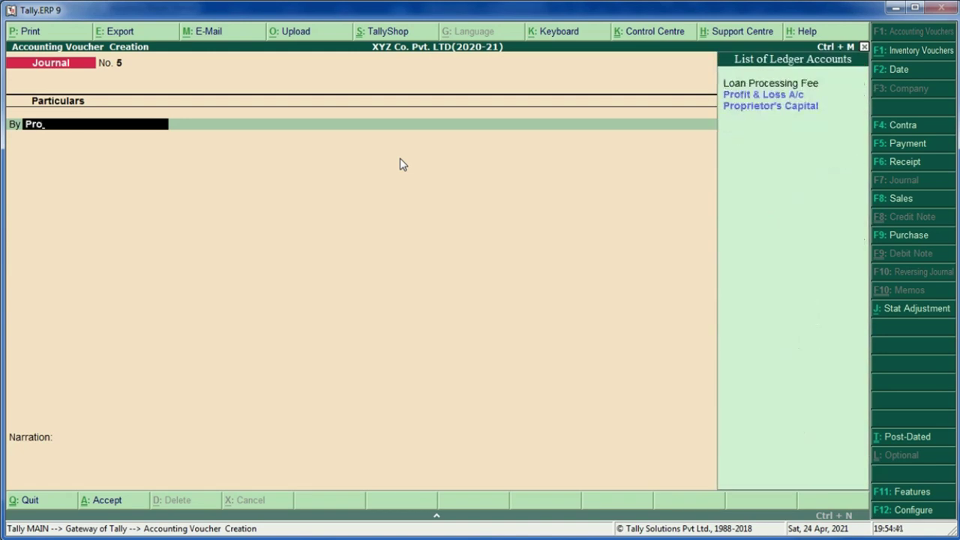
left_click(782, 95)
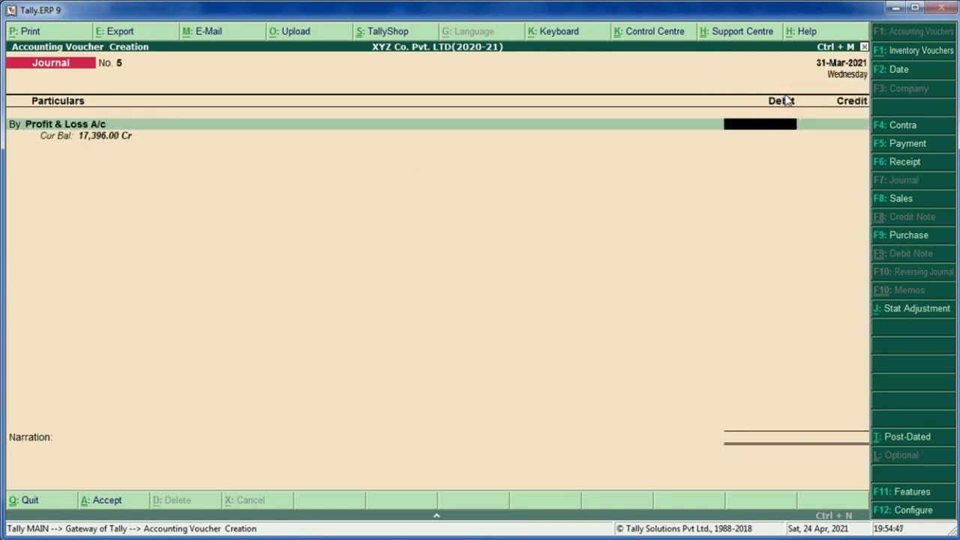
type("17,3")
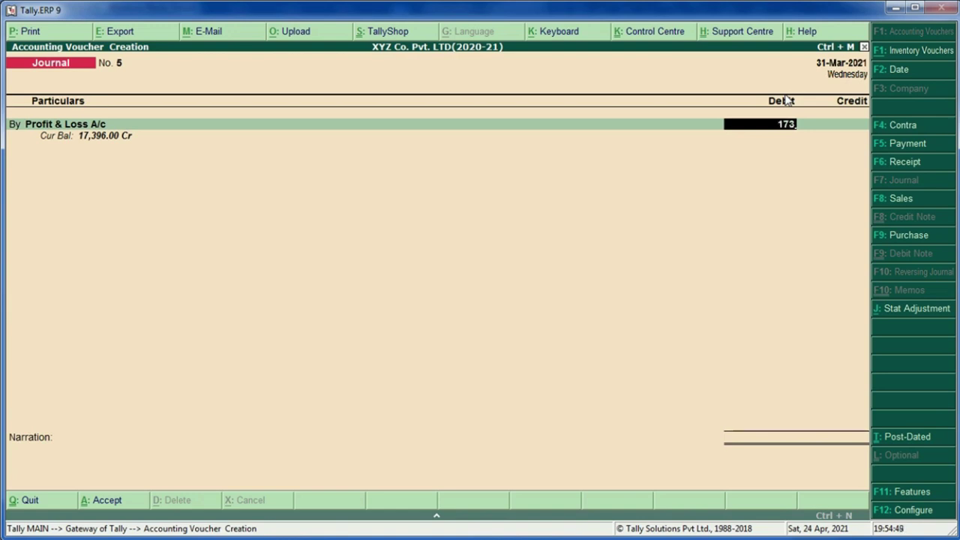
type("96")
key("Return")
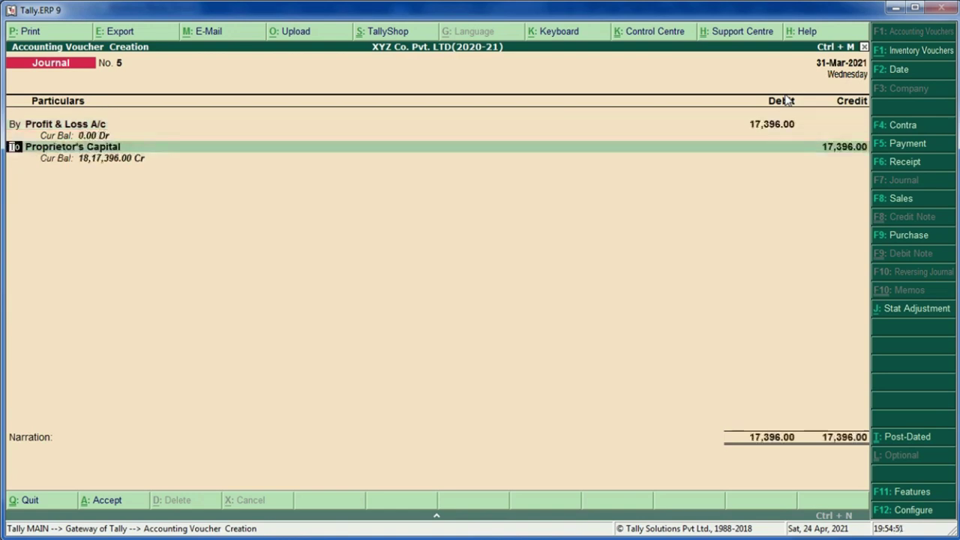
Credit Proprietor's Capital with 17,396 and save the profit transfer journal without a narration.
key("Return")
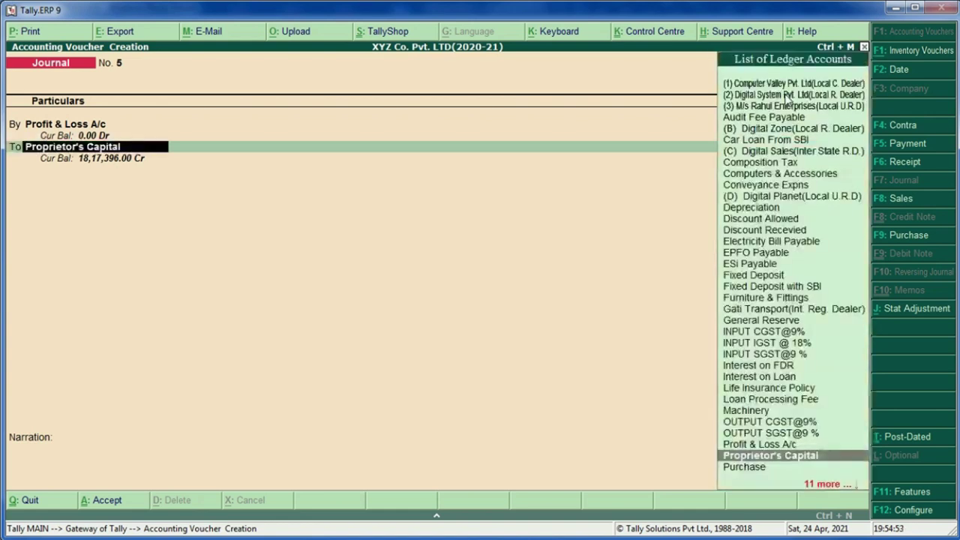
key("Return")
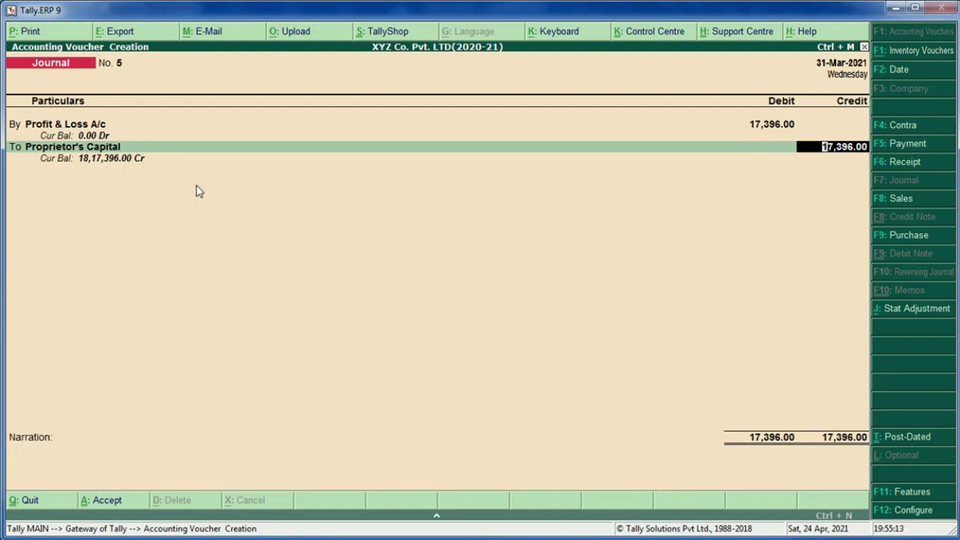
key("Return")
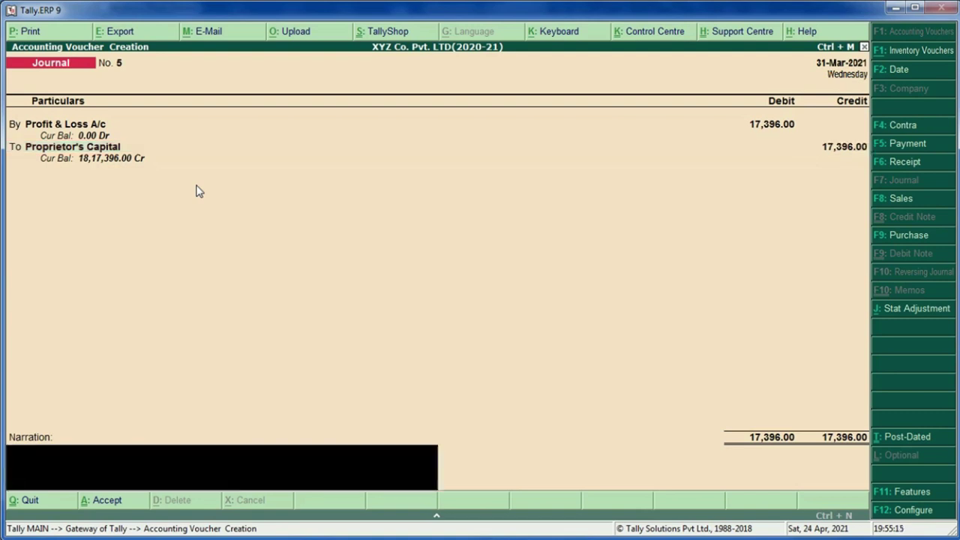
key("Return")
key("Return")
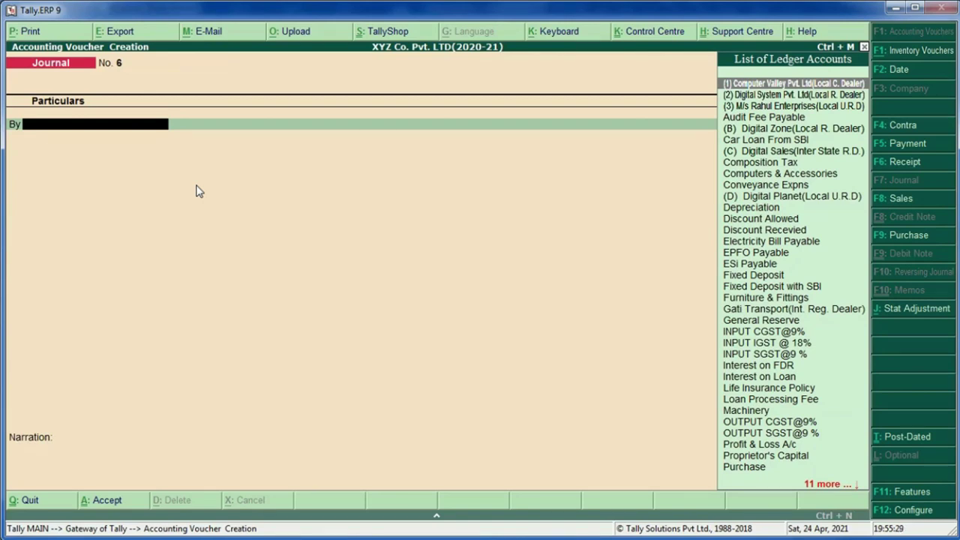
Leave voucher entry and open the Balance Sheet to review the profit transfer to the Capital Account.
key("Escape")
key("Escape")
key("n")
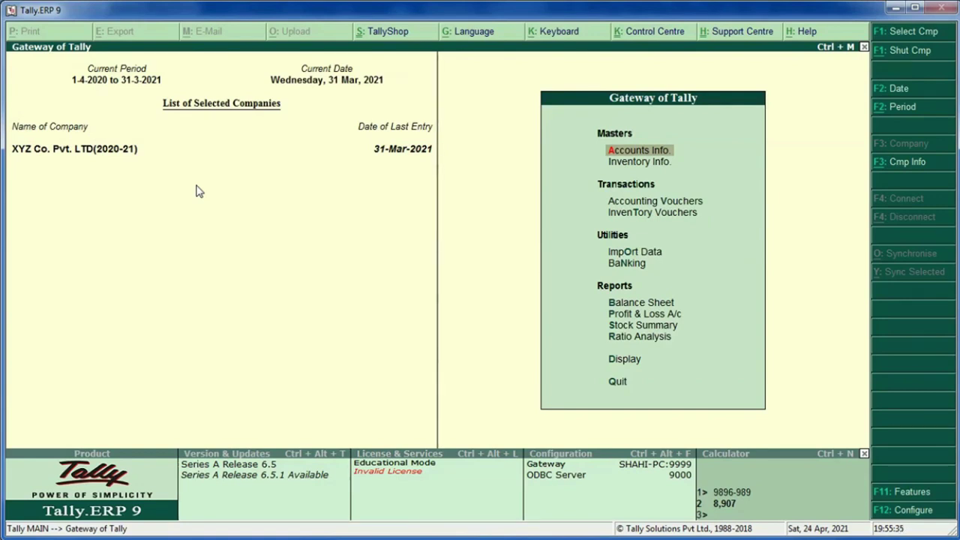
key("b")
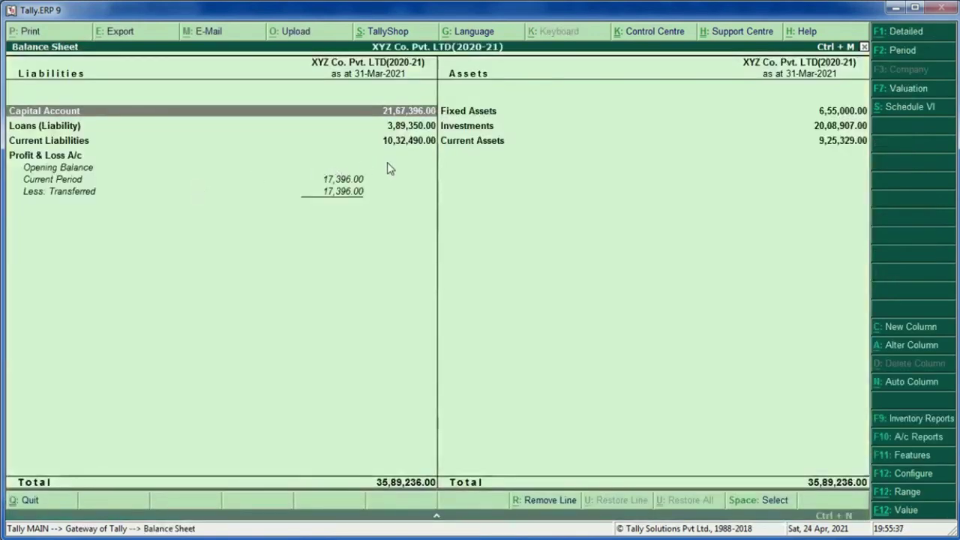
Examine the Cash-in-hand ledgers under Current Assets and return to the Gateway of Tally.
left_click(456, 144)
left_click(455, 145)
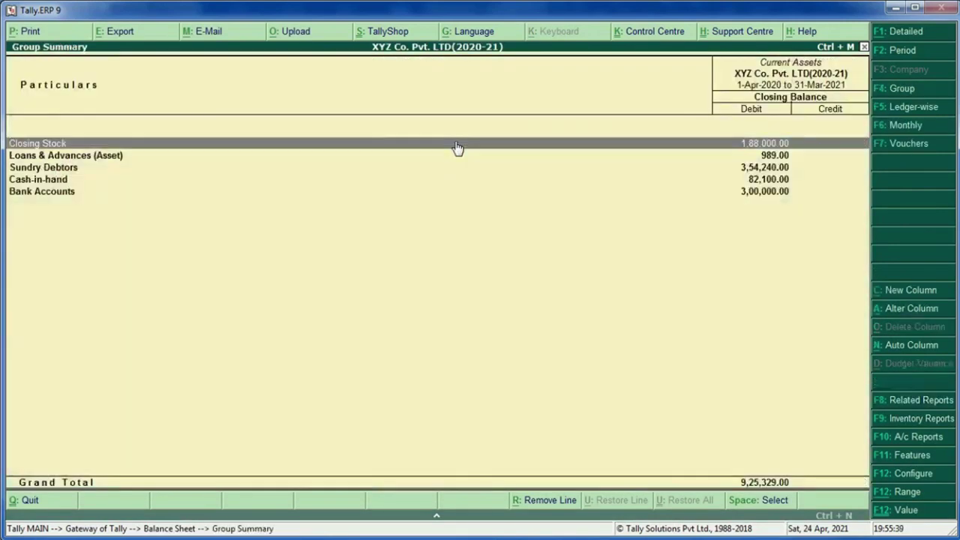
left_click(62, 183)
left_click(61, 183)
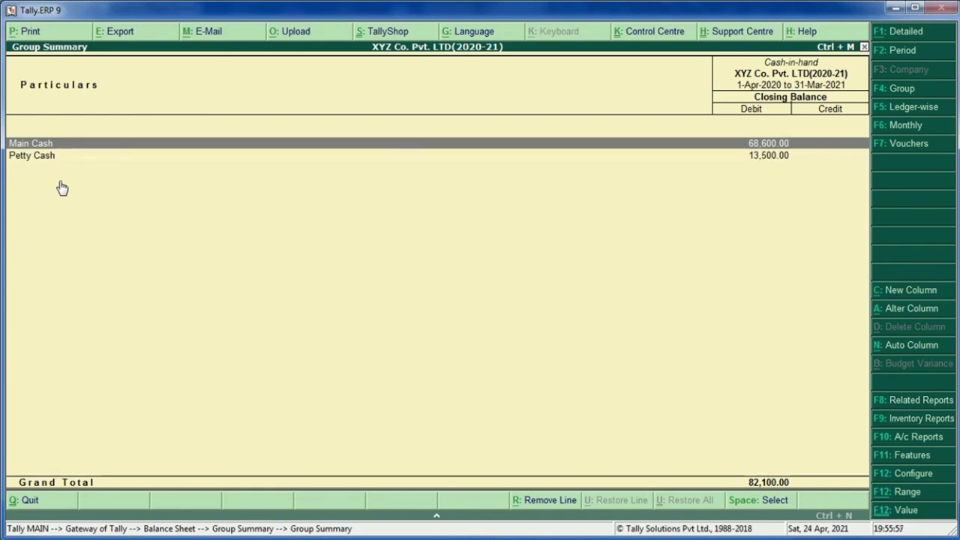
key("Escape")
key("Escape")
key("Escape")
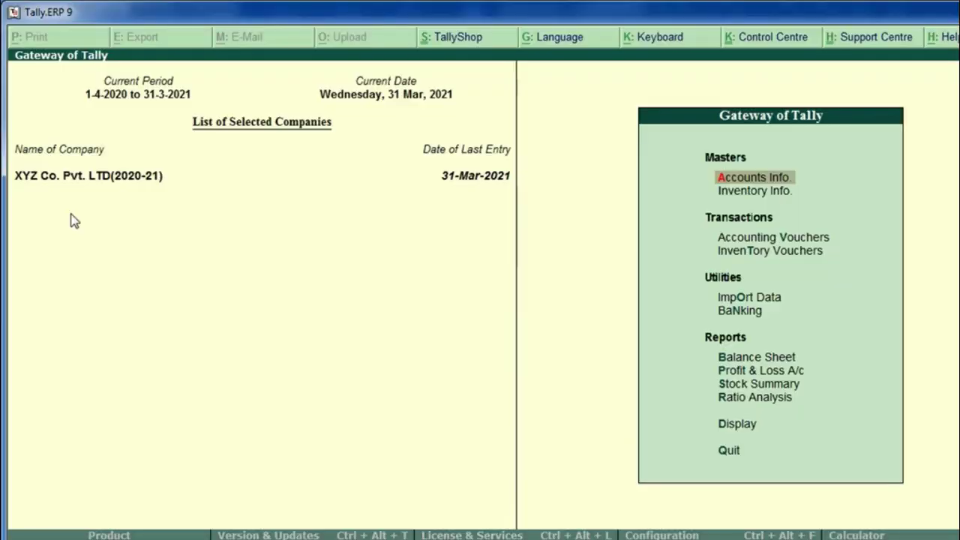